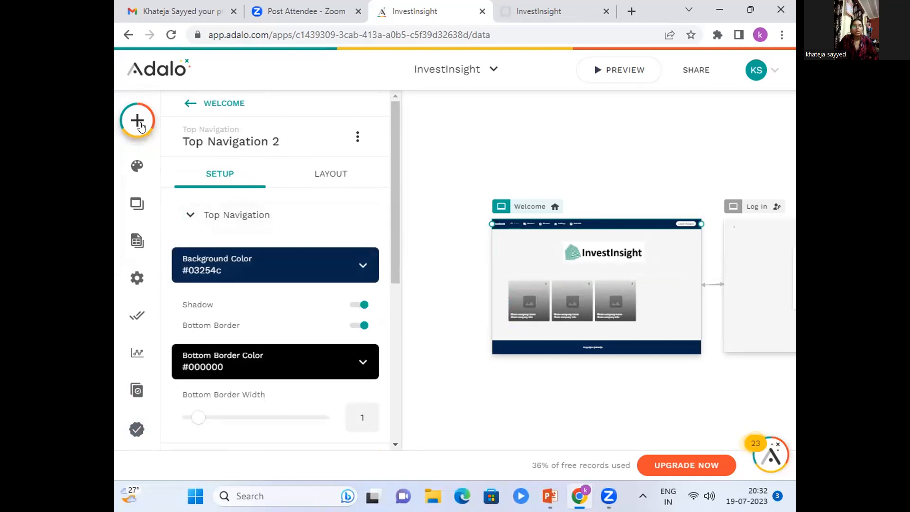
Review the app's branding settings, looking through both the colors and the heading and body fonts.
{"action": "left_click", "coordinate": [139, 124]}
{"action": "left_click", "coordinate": [138, 123]}
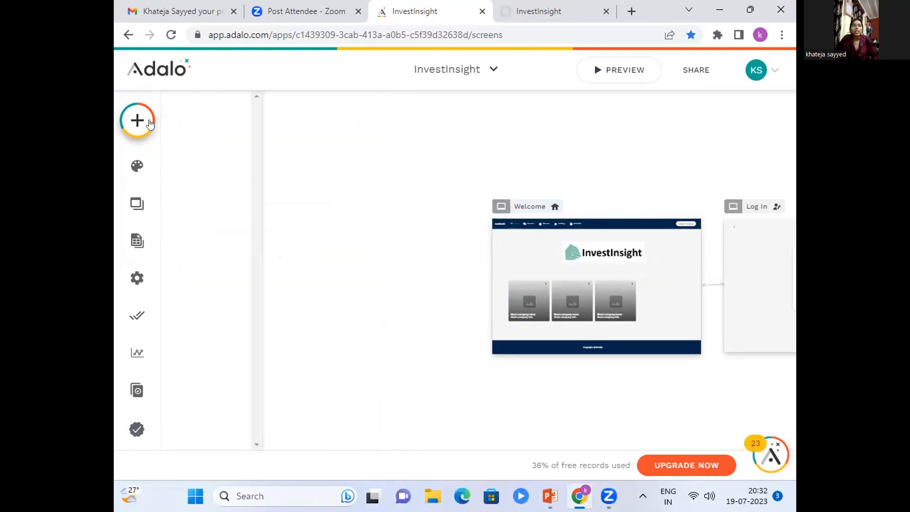
{"action": "left_click", "coordinate": [137, 167]}
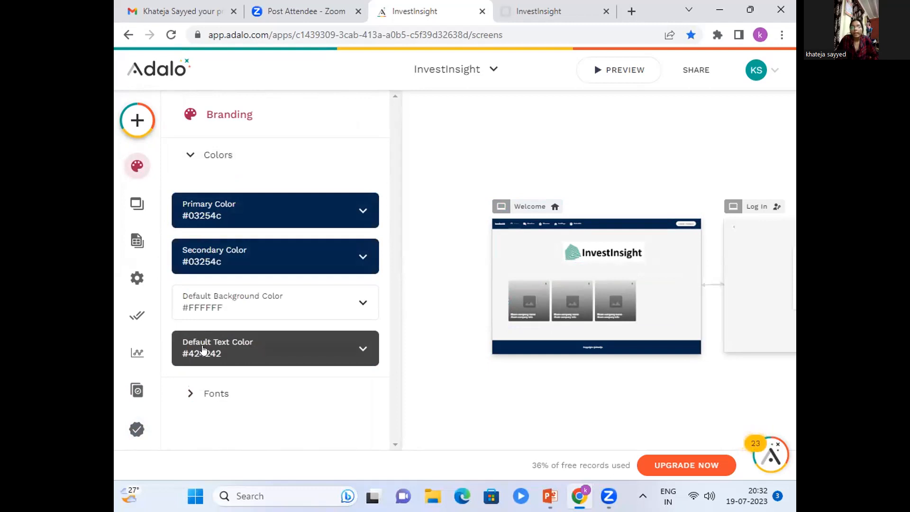
{"action": "left_click", "coordinate": [184, 401]}
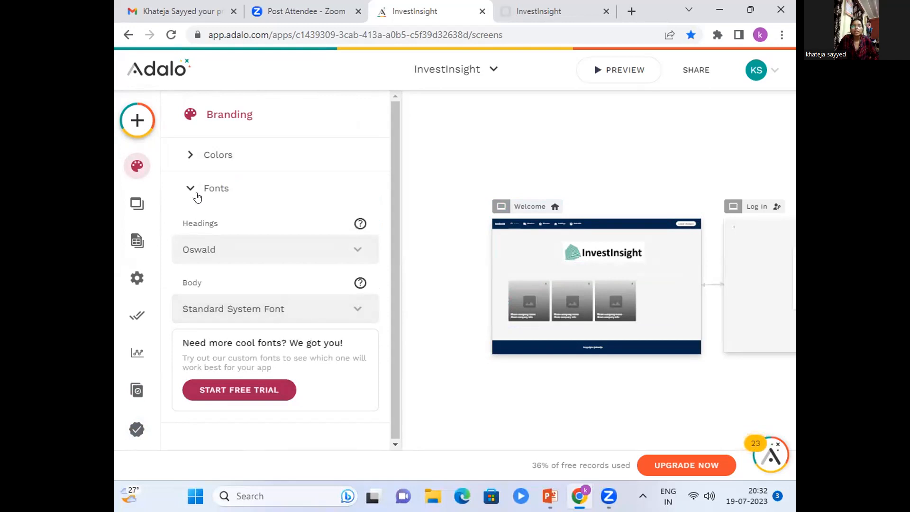
{"action": "left_click", "coordinate": [187, 188]}
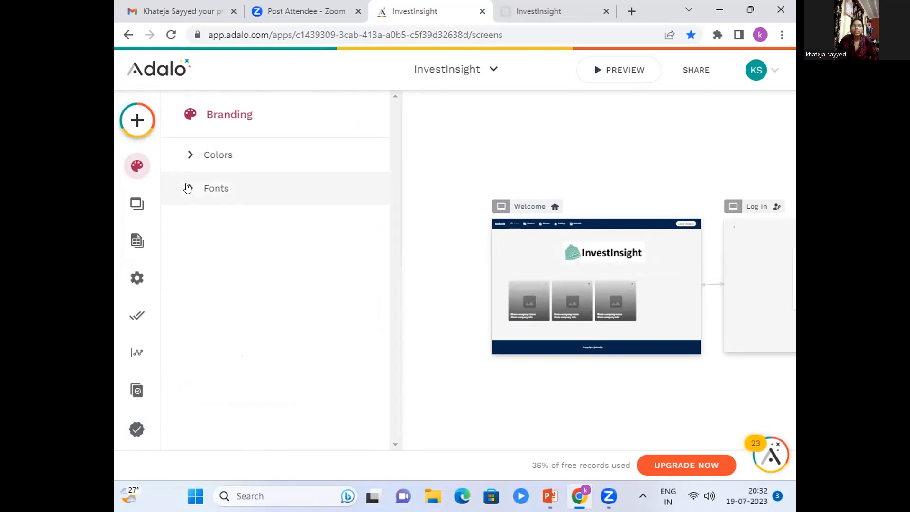
Look over the database collections and examine the properties of the Shares collection.
{"action": "left_click", "coordinate": [134, 254]}
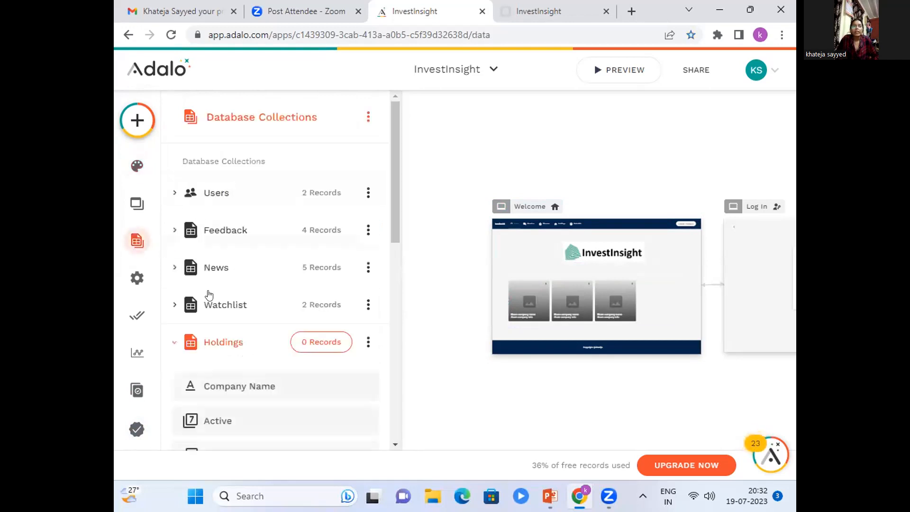
{"action": "left_click", "coordinate": [174, 342]}
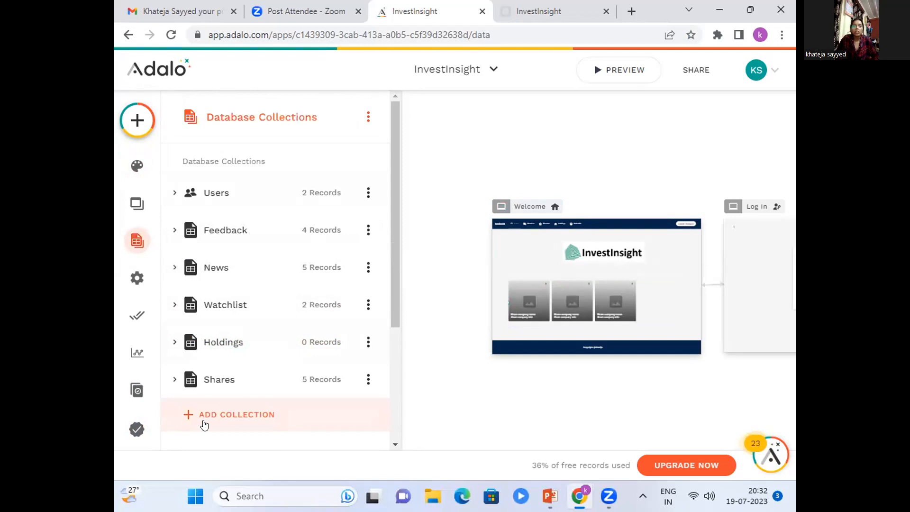
{"action": "left_click", "coordinate": [174, 379]}
{"action": "scroll", "coordinate": [208, 379], "scroll_direction": "down", "scroll_amount": 7}
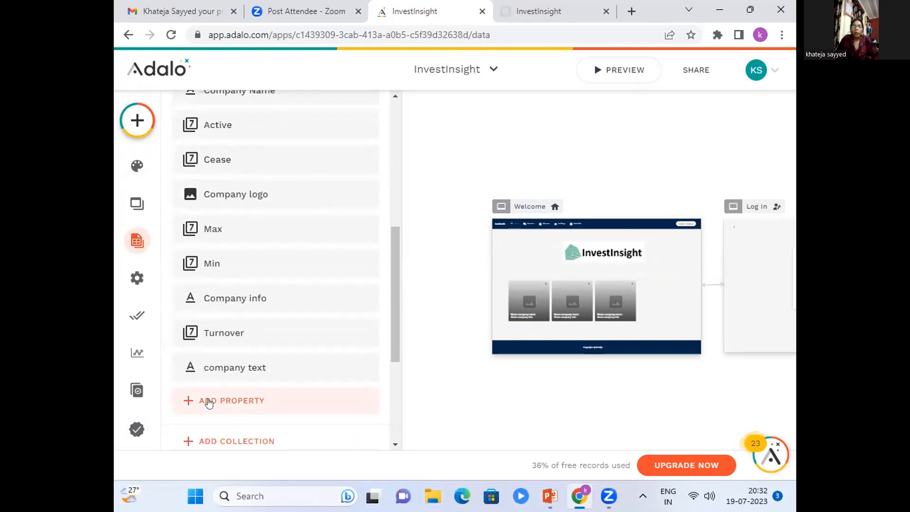
{"action": "scroll", "coordinate": [208, 402], "scroll_direction": "up", "scroll_amount": 4}
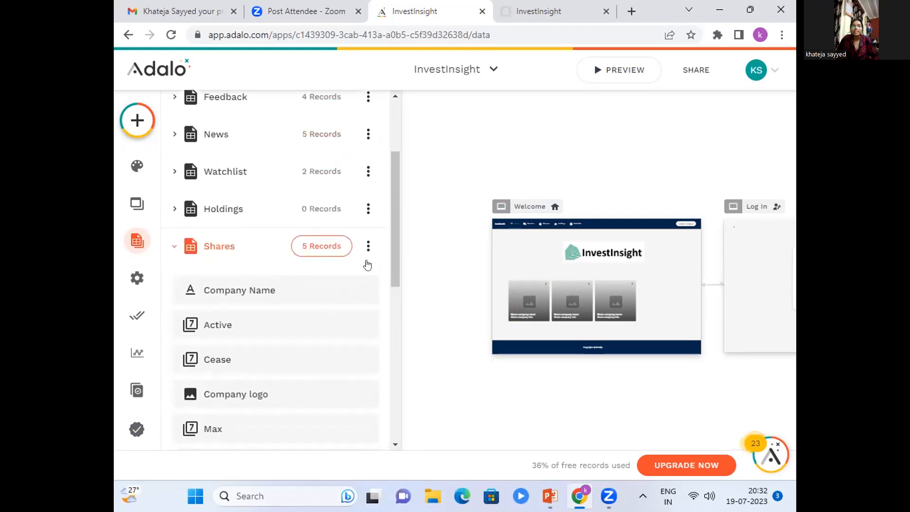
View the records stored in the Shares collection and close the records table.
{"action": "left_click", "coordinate": [368, 246]}
{"action": "left_click", "coordinate": [364, 284]}
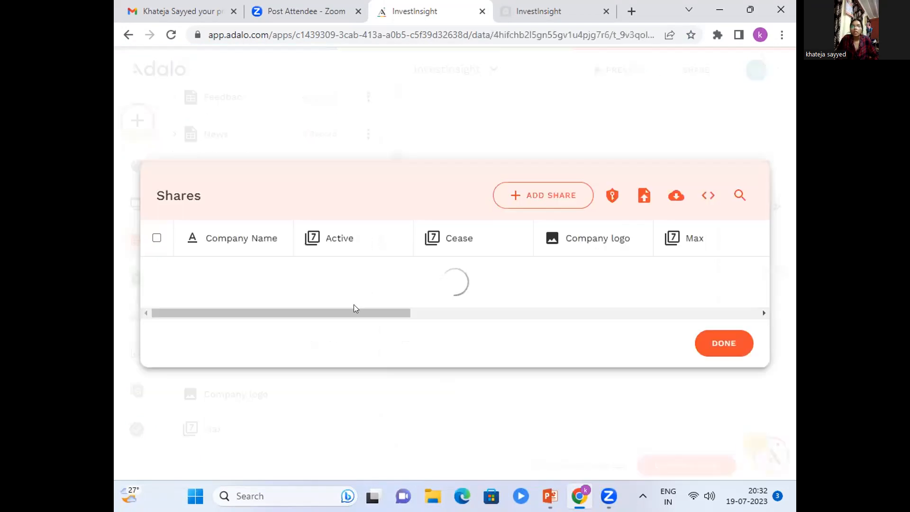
{"action": "left_click", "coordinate": [157, 187]}
{"action": "left_click", "coordinate": [194, 429]}
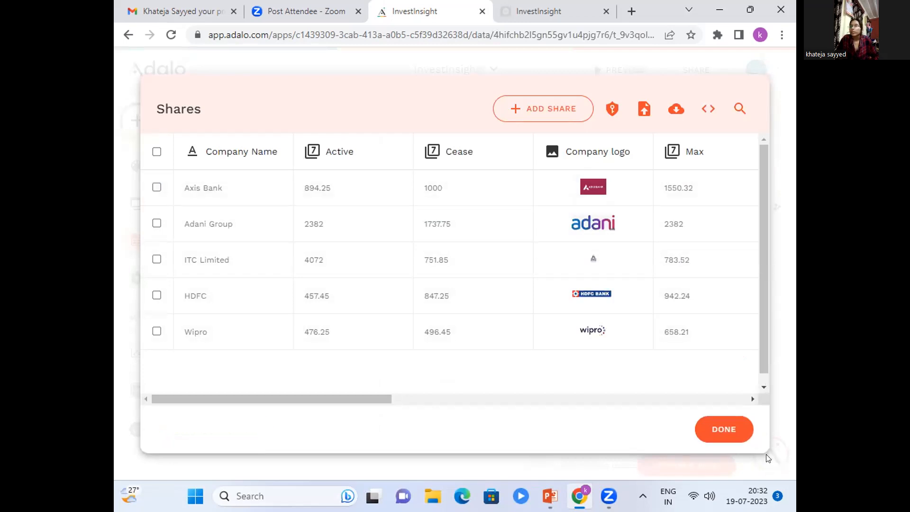
{"action": "left_click", "coordinate": [740, 429]}
Look through the app's list of screens and the most used components available to add.
{"action": "left_click", "coordinate": [136, 204]}
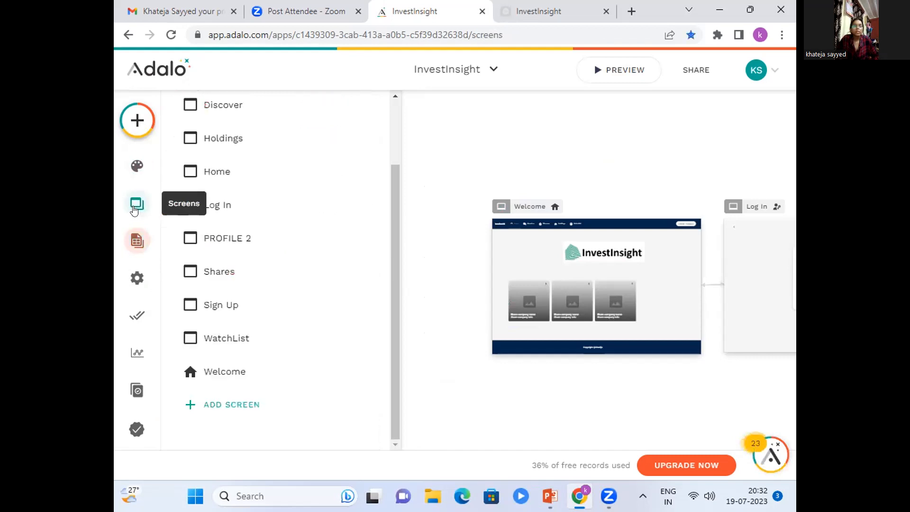
{"action": "scroll", "coordinate": [300, 234], "scroll_direction": "up", "scroll_amount": 2}
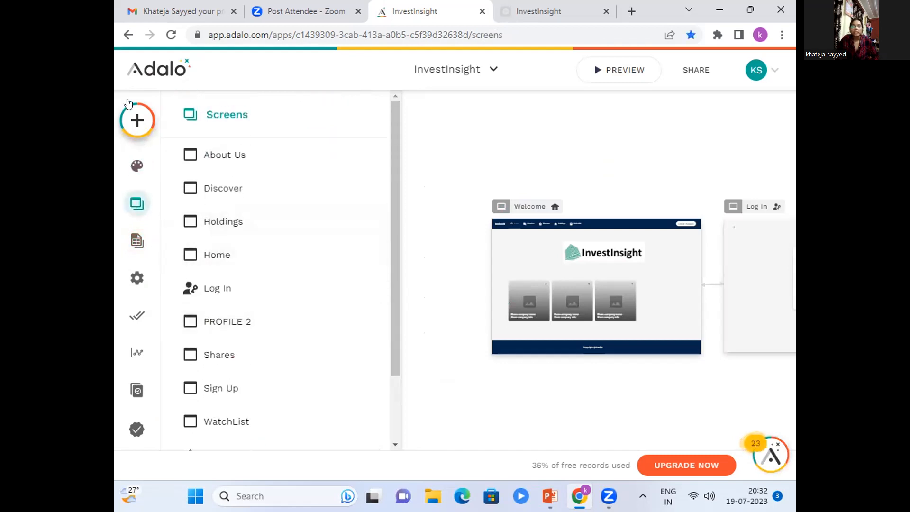
{"action": "left_click", "coordinate": [128, 114]}
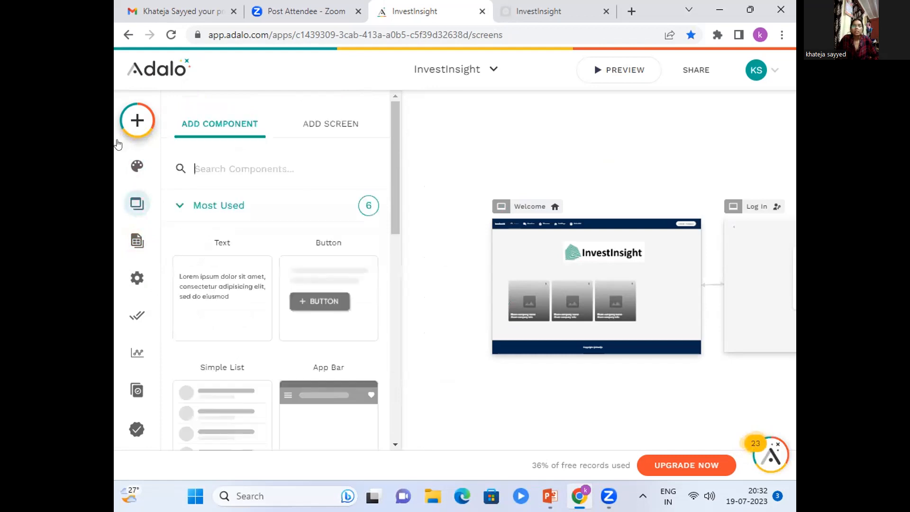
{"action": "scroll", "coordinate": [251, 256], "scroll_direction": "down", "scroll_amount": 2}
{"action": "scroll", "coordinate": [252, 256], "scroll_direction": "down", "scroll_amount": 3}
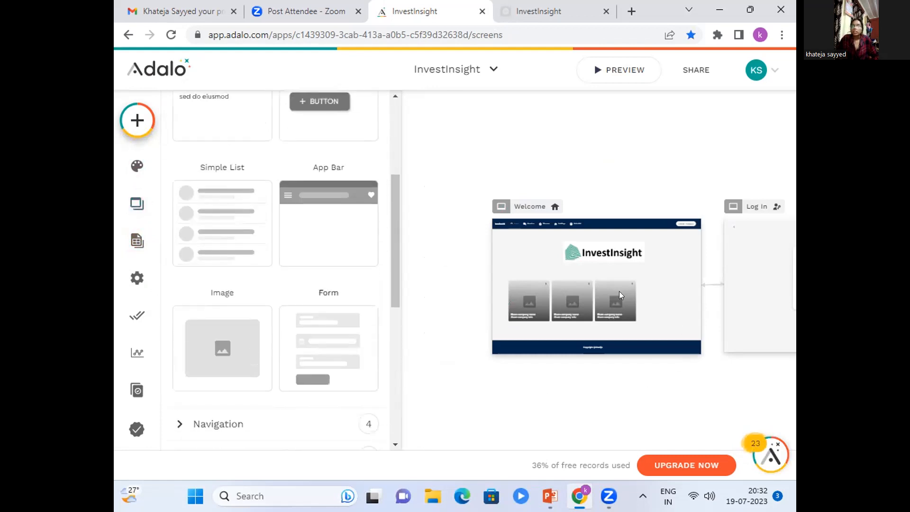
Inspect the setup of the Welcome screen's horizontal card list and browse the available list components.
{"action": "left_click", "coordinate": [589, 305]}
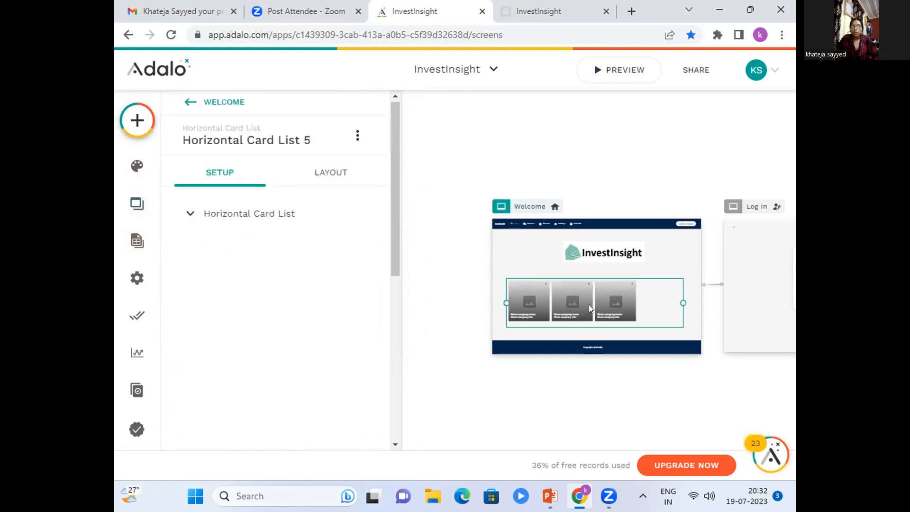
{"action": "left_click", "coordinate": [190, 213]}
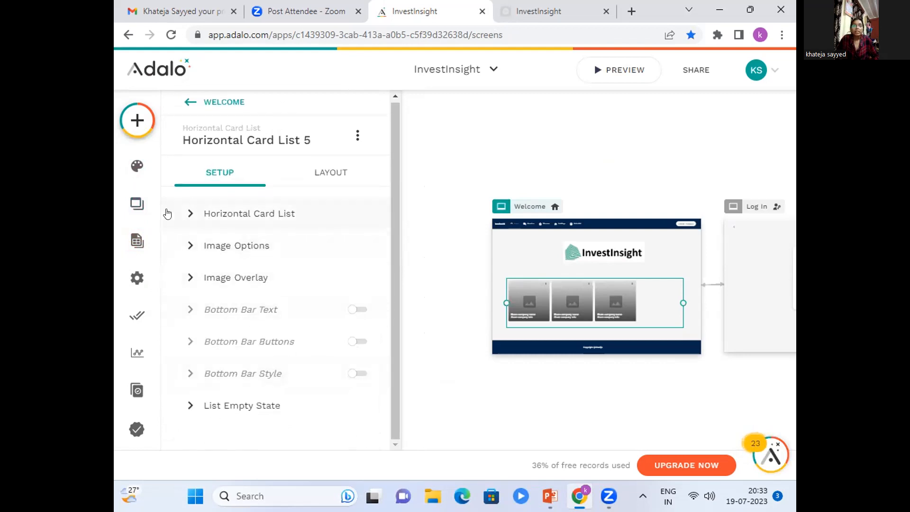
{"action": "left_click", "coordinate": [148, 133]}
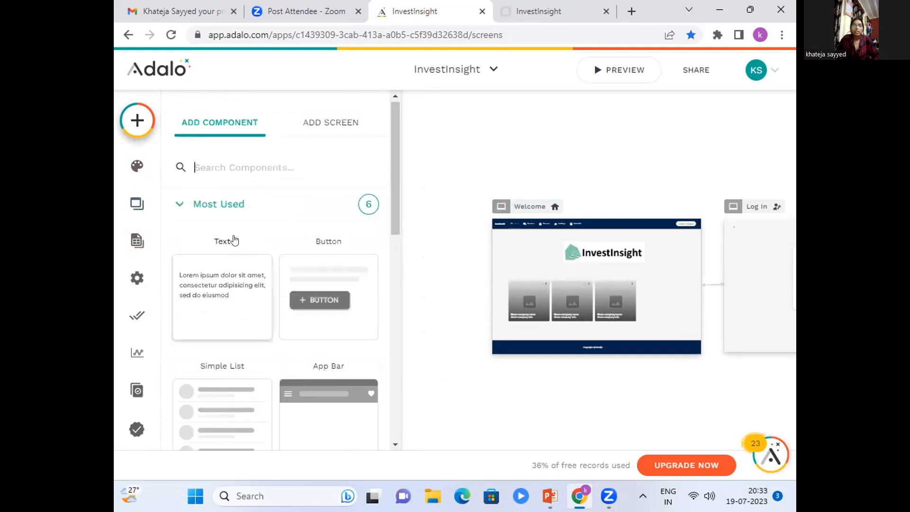
{"action": "scroll", "coordinate": [256, 286], "scroll_direction": "down", "scroll_amount": 8}
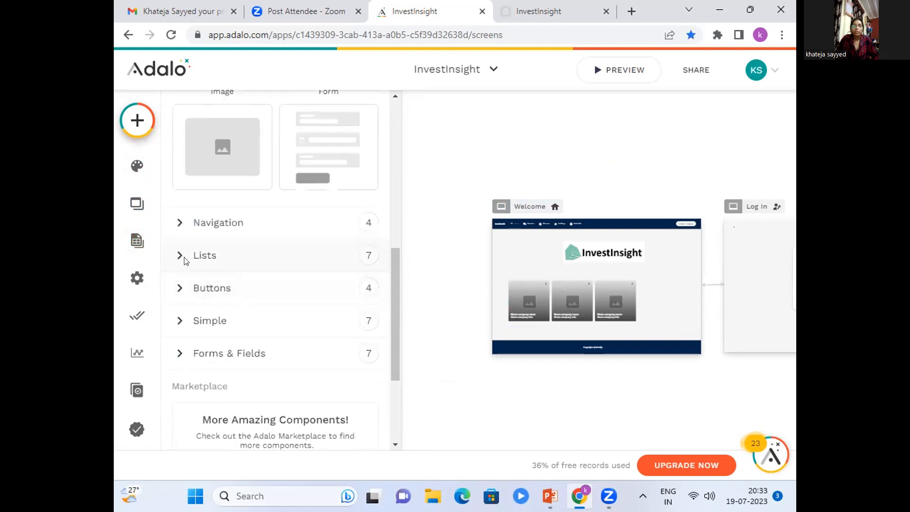
{"action": "left_click", "coordinate": [185, 258]}
{"action": "scroll", "coordinate": [277, 301], "scroll_direction": "down", "scroll_amount": 3}
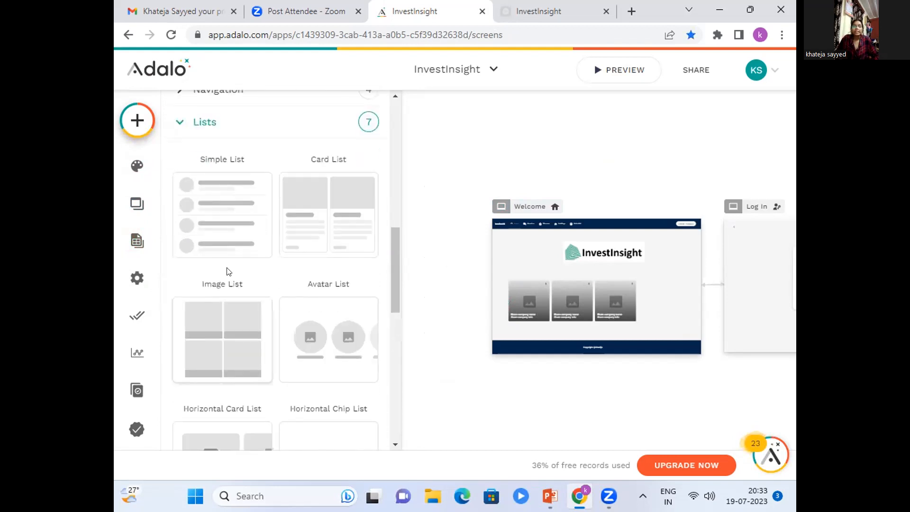
{"action": "scroll", "coordinate": [225, 350], "scroll_direction": "down", "scroll_amount": 3}
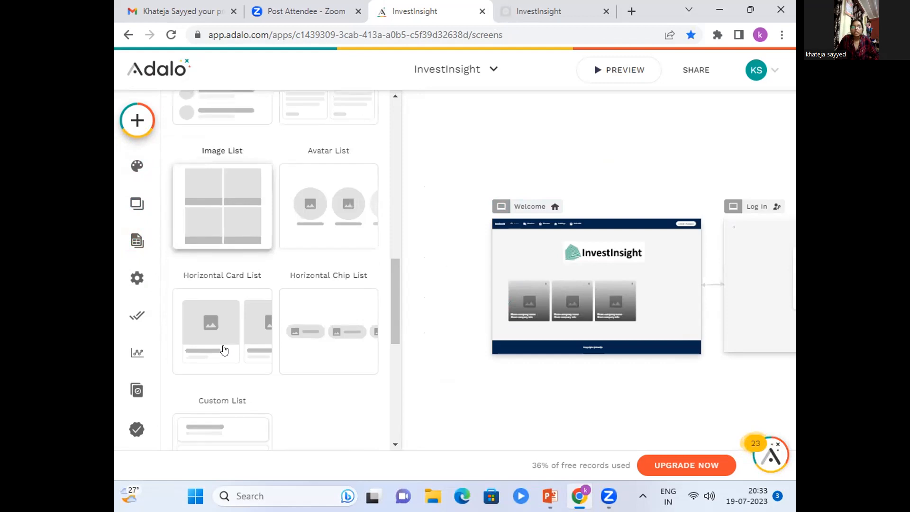
{"action": "left_click", "coordinate": [463, 405]}
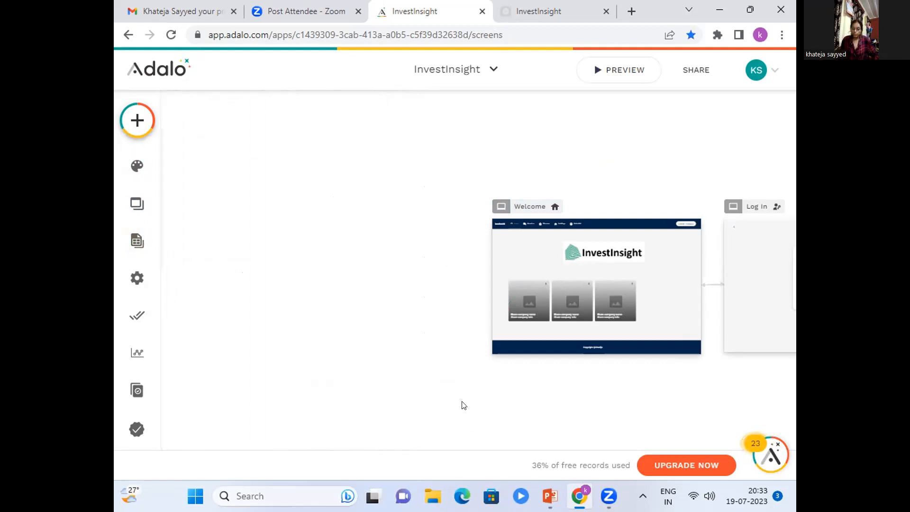
Inspect the Home screen's avatar list, checking its data collection, avatar image source and click action.
{"action": "scroll", "coordinate": [463, 405], "scroll_direction": "right", "scroll_amount": 15}
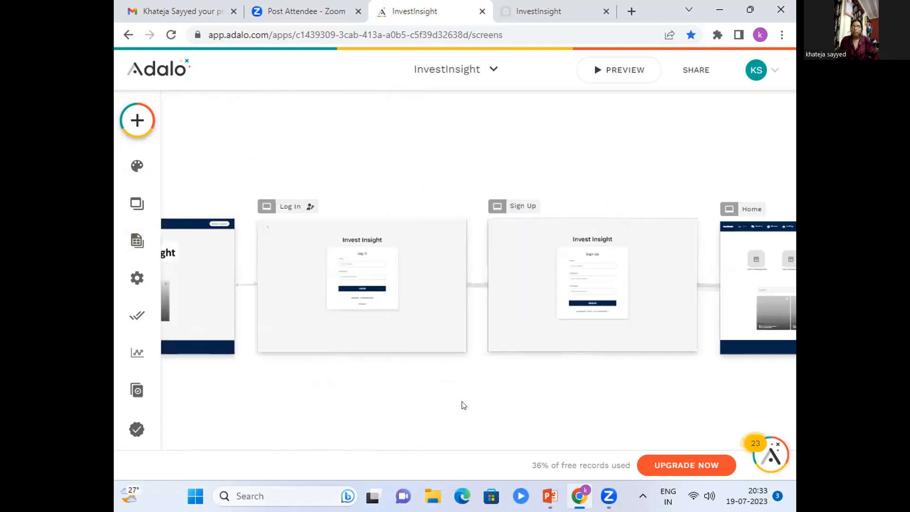
{"action": "scroll", "coordinate": [463, 406], "scroll_direction": "right", "scroll_amount": 3}
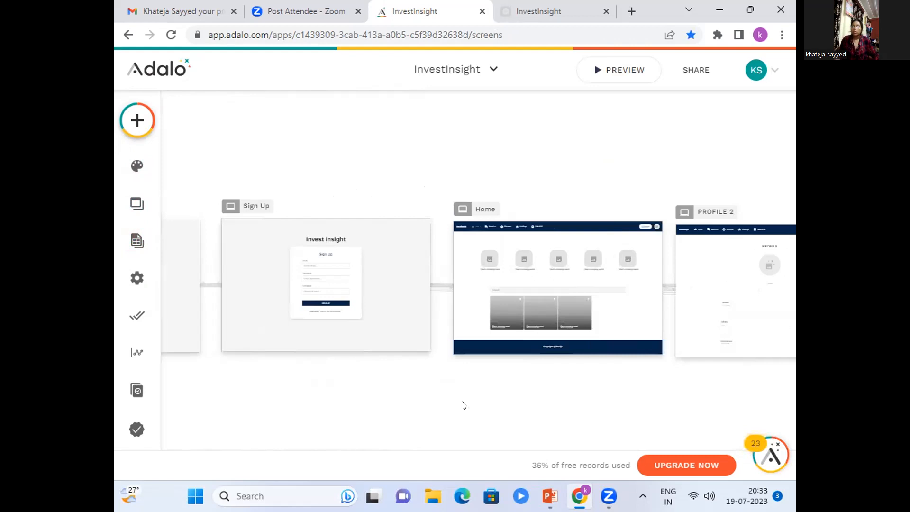
{"action": "left_click", "coordinate": [575, 254]}
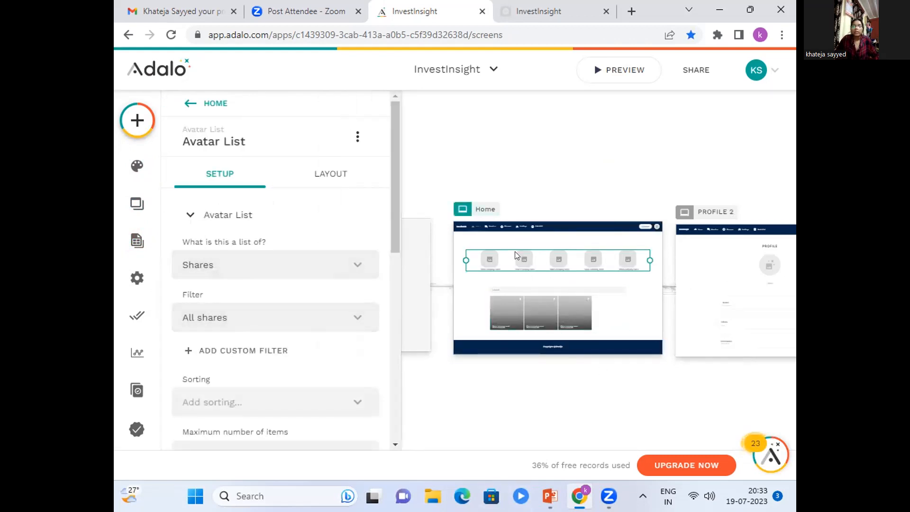
{"action": "left_click", "coordinate": [286, 274]}
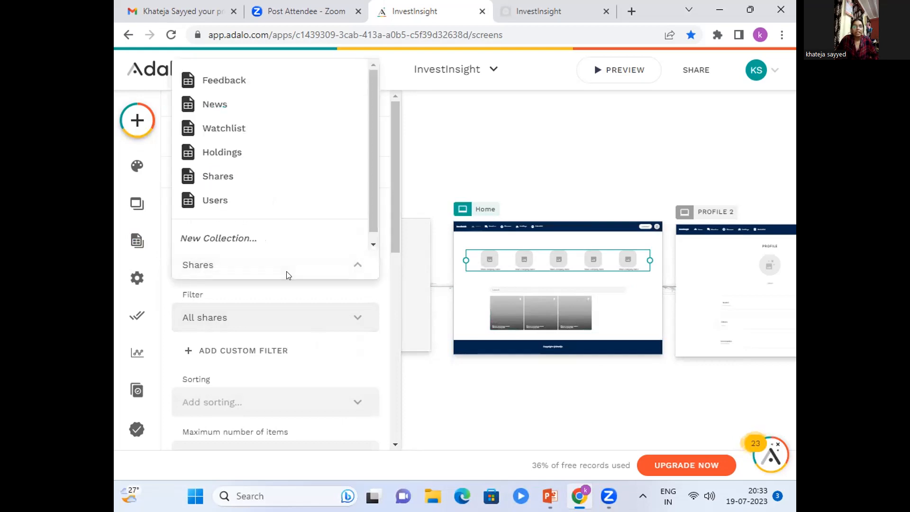
{"action": "left_click", "coordinate": [287, 271]}
{"action": "scroll", "coordinate": [314, 300], "scroll_direction": "down", "scroll_amount": 5}
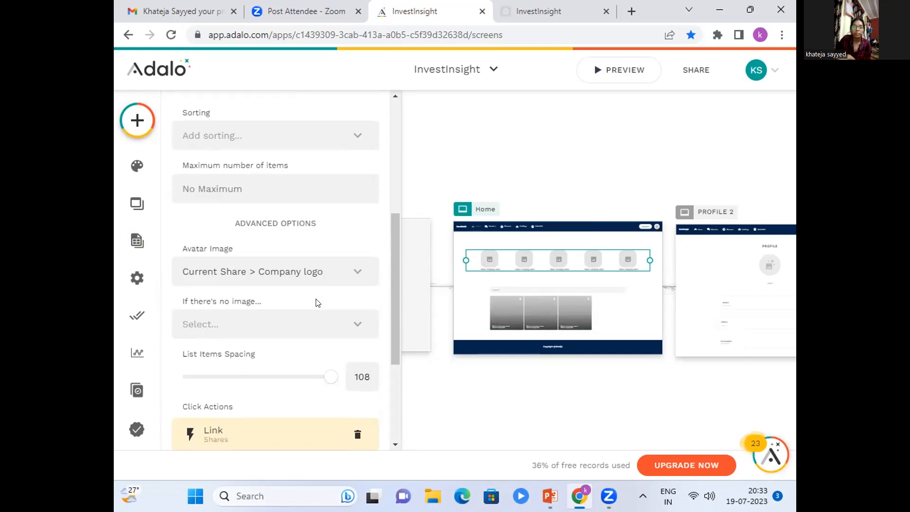
{"action": "scroll", "coordinate": [317, 303], "scroll_direction": "down", "scroll_amount": 1}
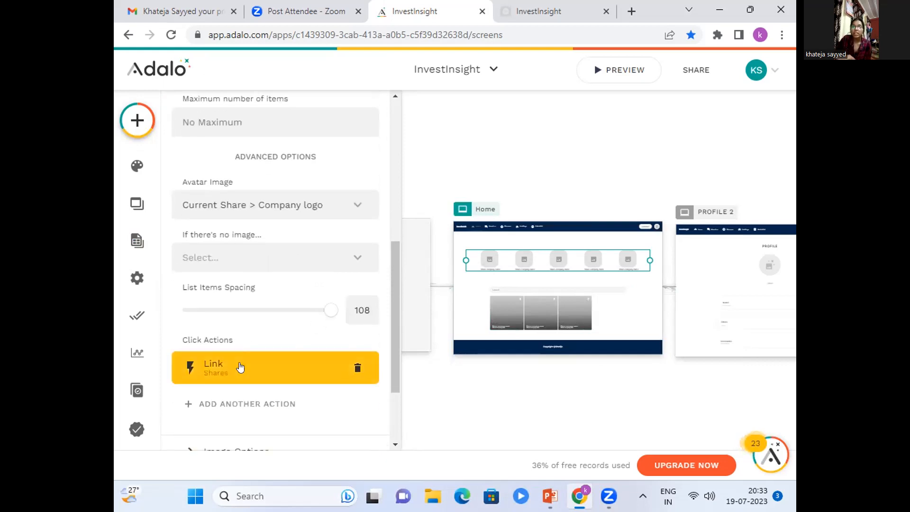
{"action": "left_click", "coordinate": [468, 441]}
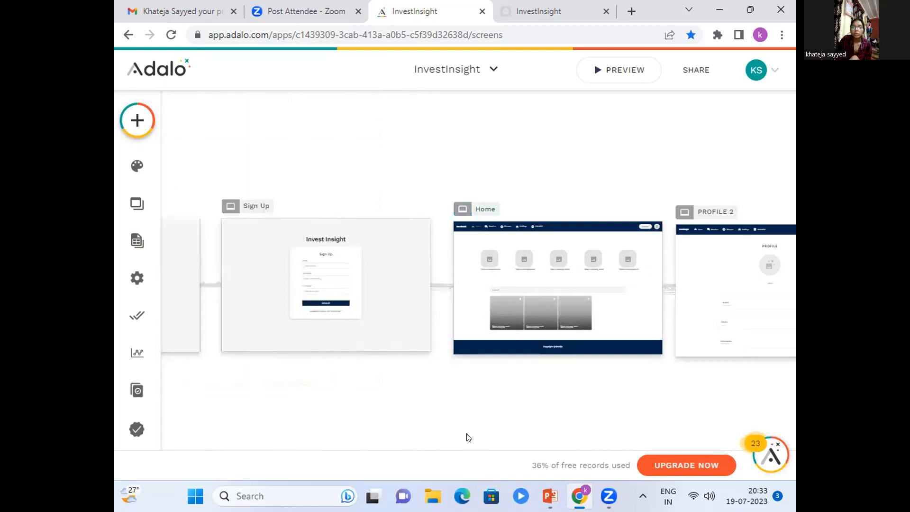
Check the image source of the profile picture on the PROFILE 2 screen.
{"action": "left_click", "coordinate": [518, 289]}
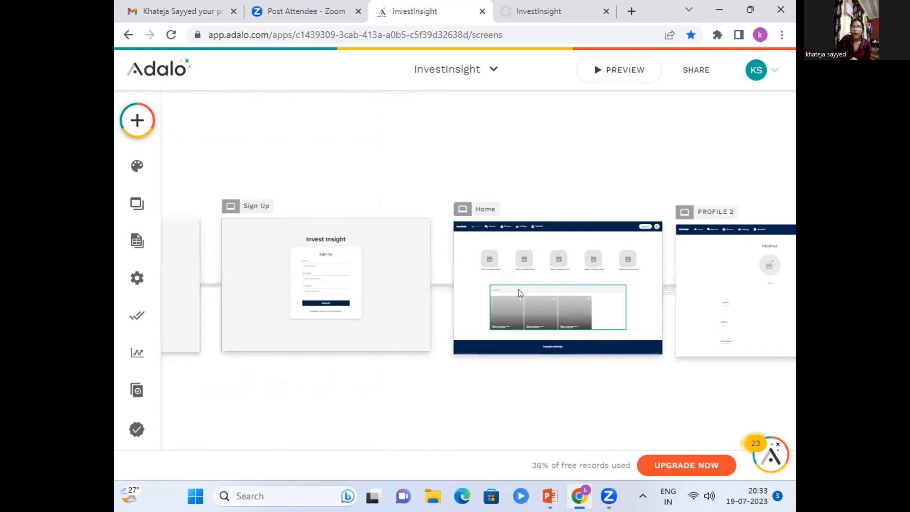
{"action": "left_click", "coordinate": [484, 421]}
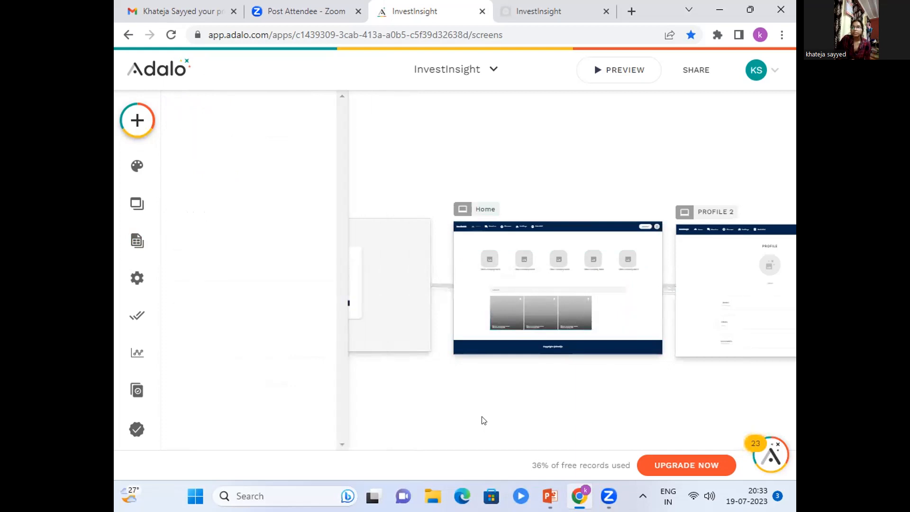
{"action": "left_click", "coordinate": [768, 265]}
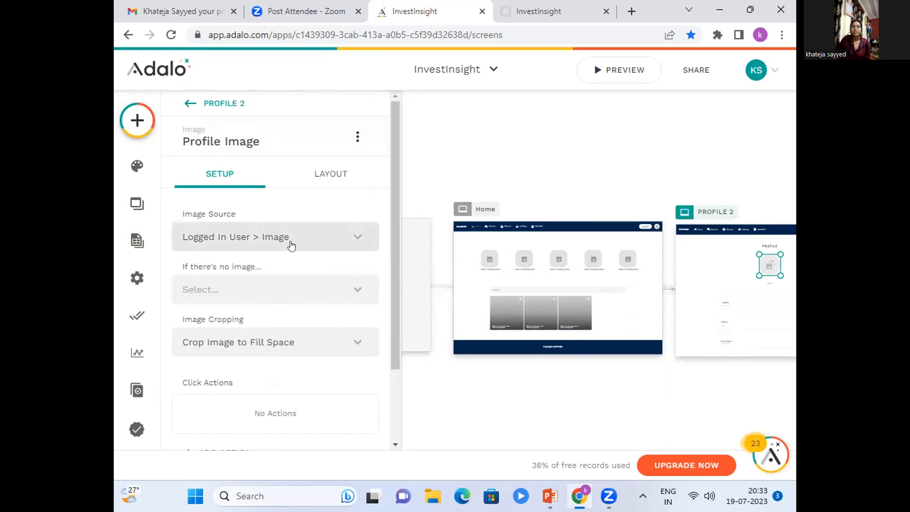
{"action": "left_click", "coordinate": [514, 415]}
Inspect the feedback form on the About Us screen, checking its data collection and form fields.
{"action": "scroll", "coordinate": [515, 415], "scroll_direction": "right", "scroll_amount": 5}
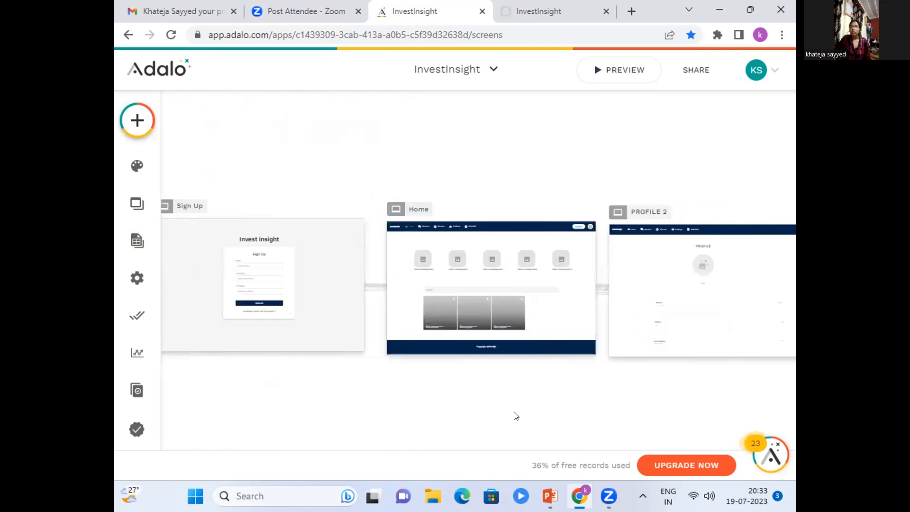
{"action": "scroll", "coordinate": [516, 416], "scroll_direction": "right", "scroll_amount": 6}
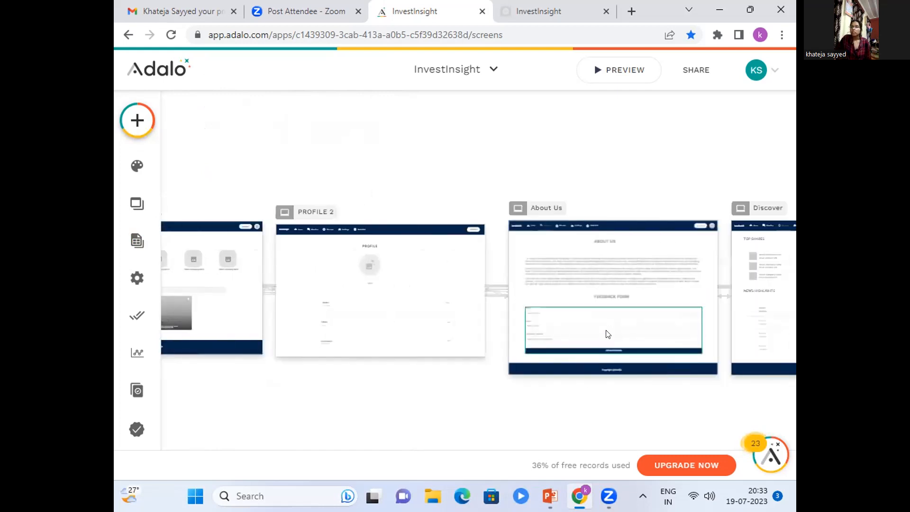
{"action": "left_click", "coordinate": [574, 329]}
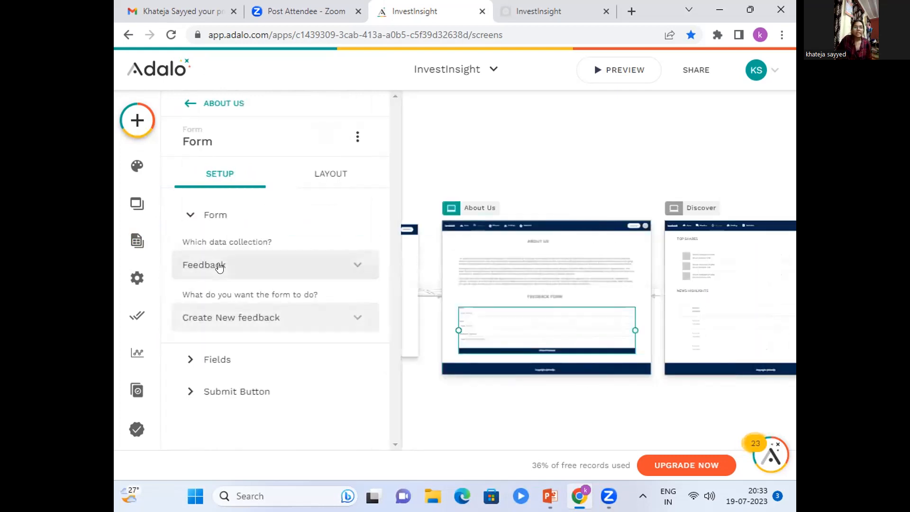
{"action": "left_click", "coordinate": [217, 365]}
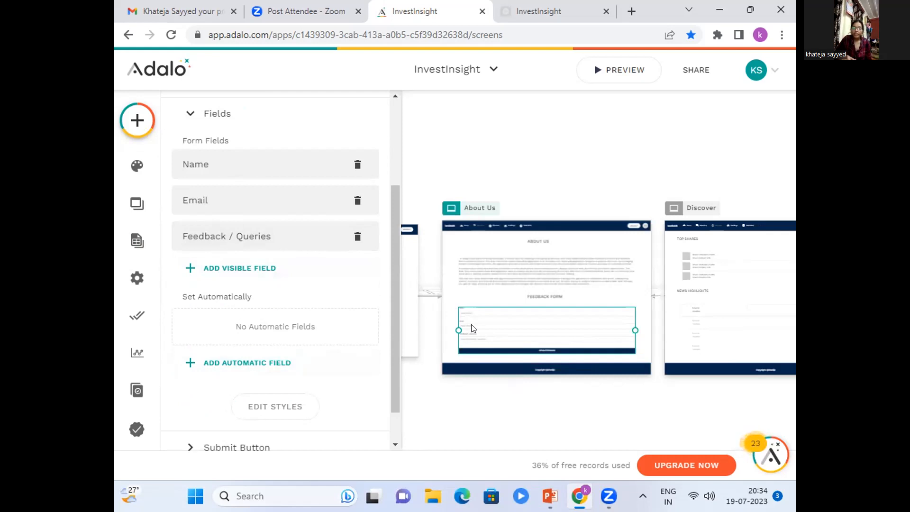
Check which data collections feed the Top Shares and News Highlights lists on the Discover screen.
{"action": "left_click", "coordinate": [491, 433]}
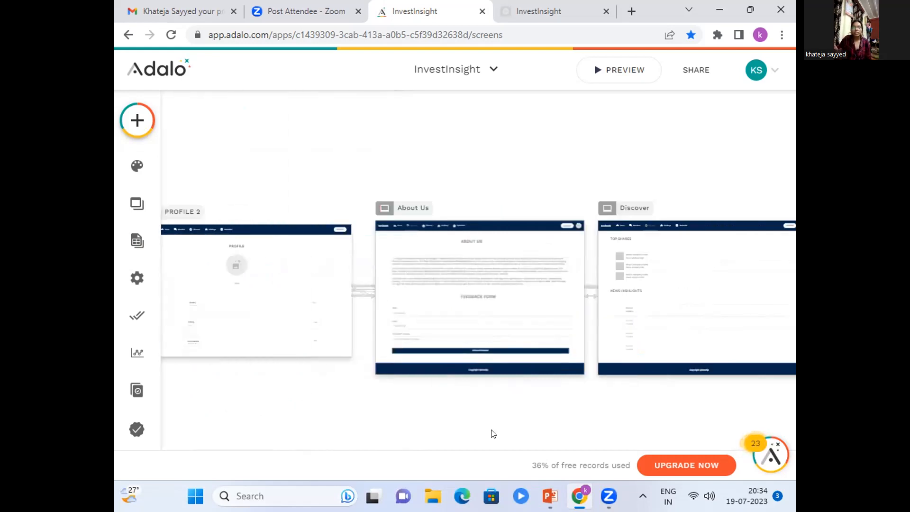
{"action": "scroll", "coordinate": [492, 430], "scroll_direction": "right", "scroll_amount": 2}
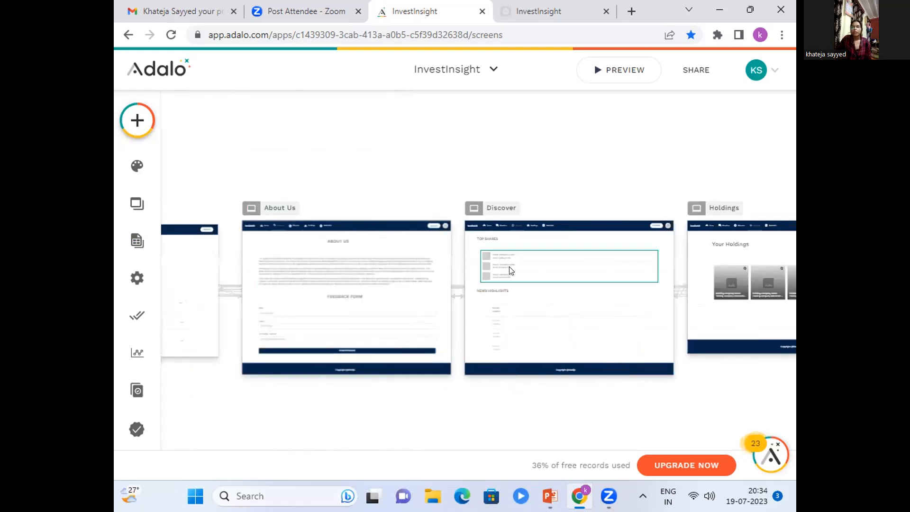
{"action": "left_click", "coordinate": [511, 271]}
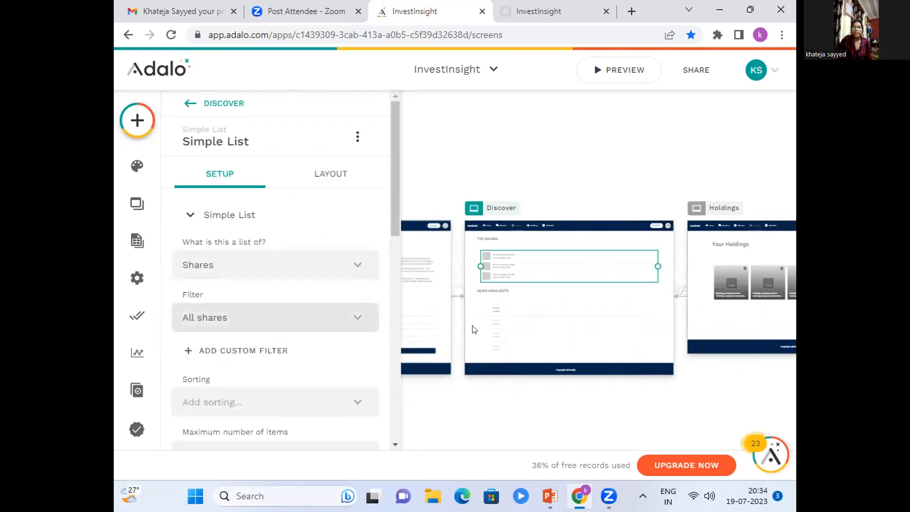
{"action": "left_click", "coordinate": [506, 327]}
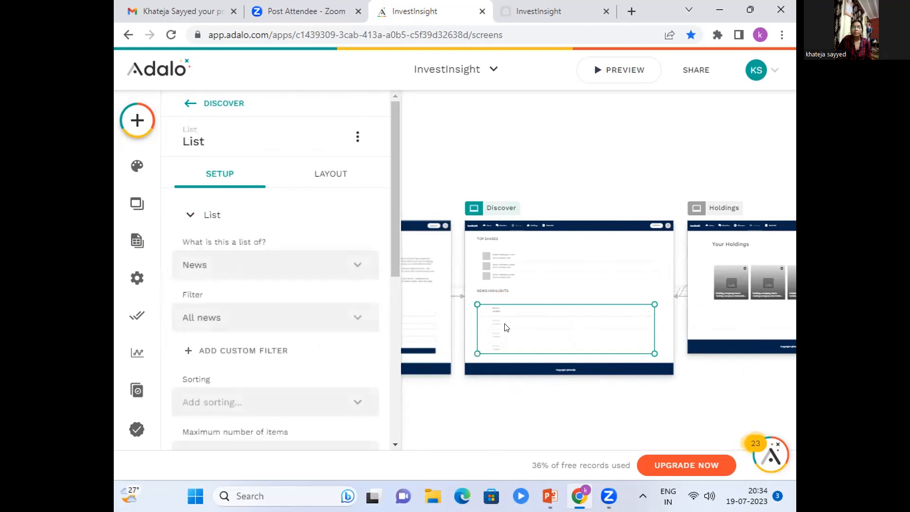
Inspect the Top Shares list's setup on the Discover screen, checking its collection, maximum number of items and click action.
{"action": "left_click", "coordinate": [506, 273]}
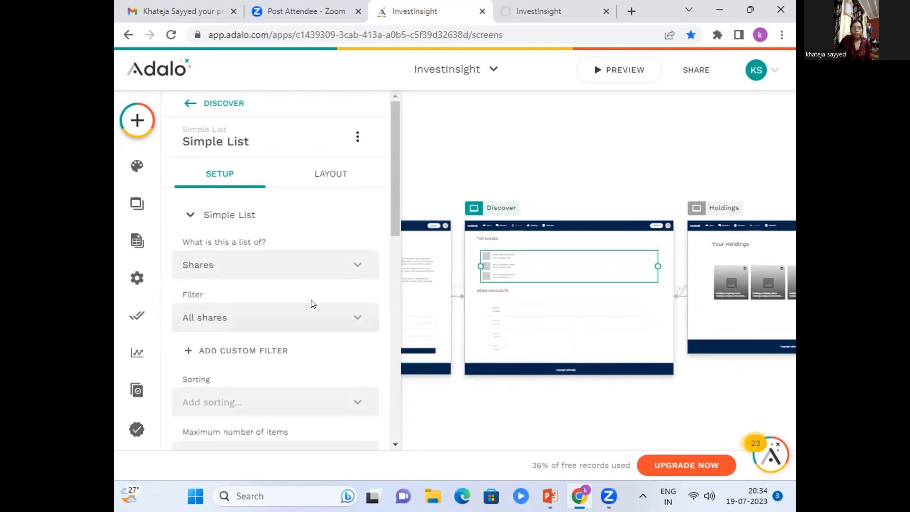
{"action": "left_click", "coordinate": [360, 261]}
{"action": "left_click", "coordinate": [358, 265]}
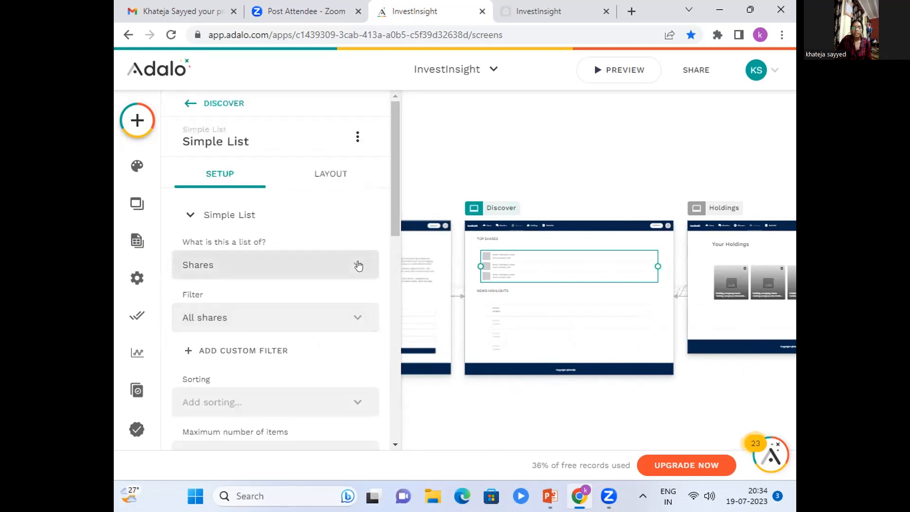
{"action": "scroll", "coordinate": [252, 345], "scroll_direction": "down", "scroll_amount": 5}
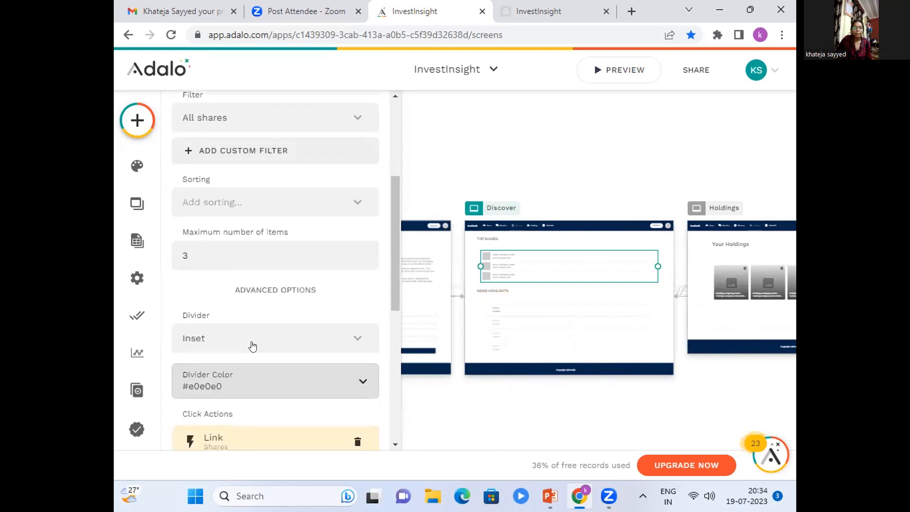
{"action": "scroll", "coordinate": [252, 346], "scroll_direction": "down", "scroll_amount": 2}
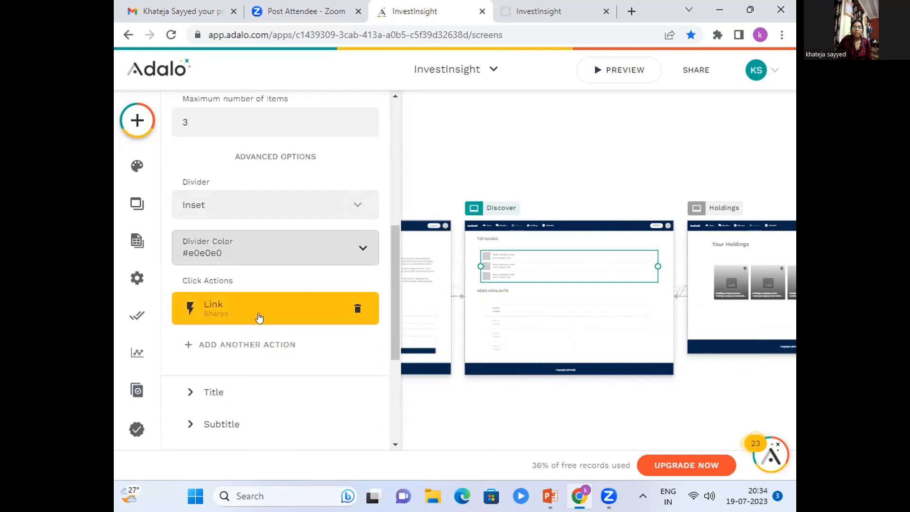
{"action": "left_click", "coordinate": [438, 435]}
Check the data collections behind the horizontal card lists on the Holdings and WatchList screens.
{"action": "scroll", "coordinate": [436, 433], "scroll_direction": "right", "scroll_amount": 5}
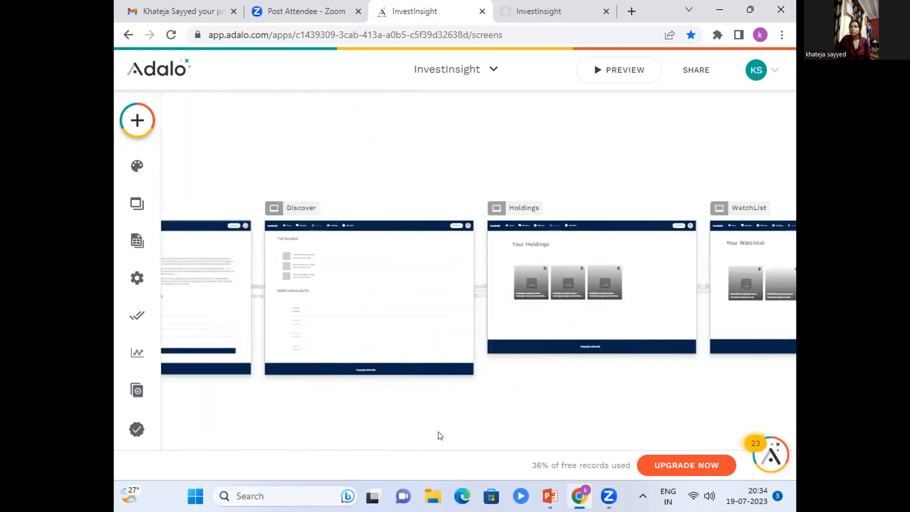
{"action": "scroll", "coordinate": [408, 449], "scroll_direction": "right", "scroll_amount": 1}
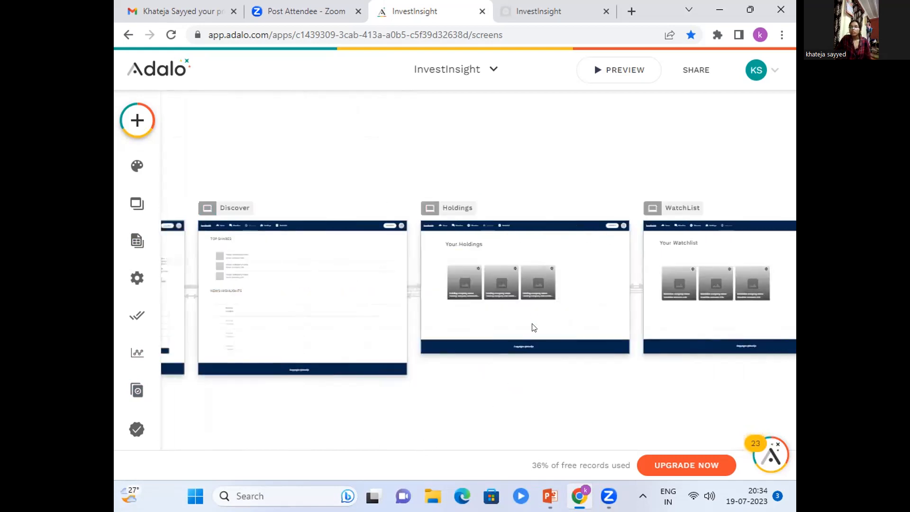
{"action": "left_click", "coordinate": [524, 273]}
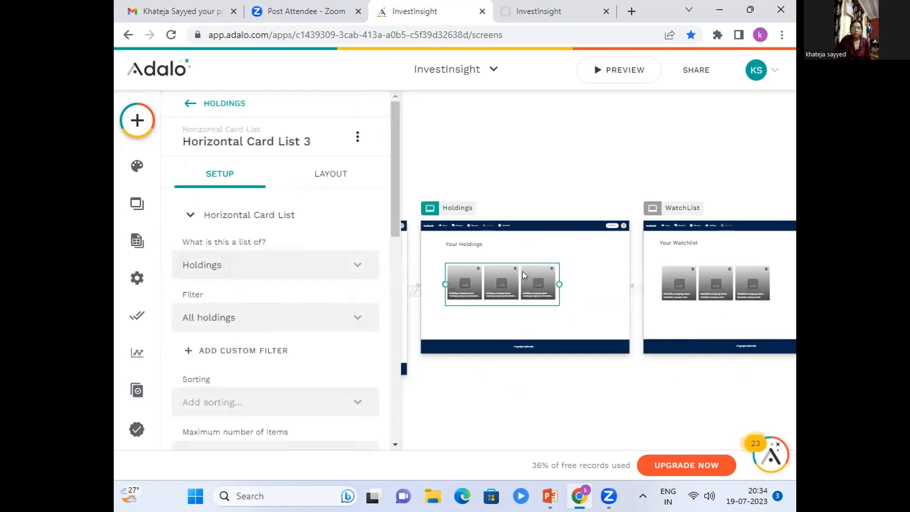
{"action": "left_click", "coordinate": [682, 296]}
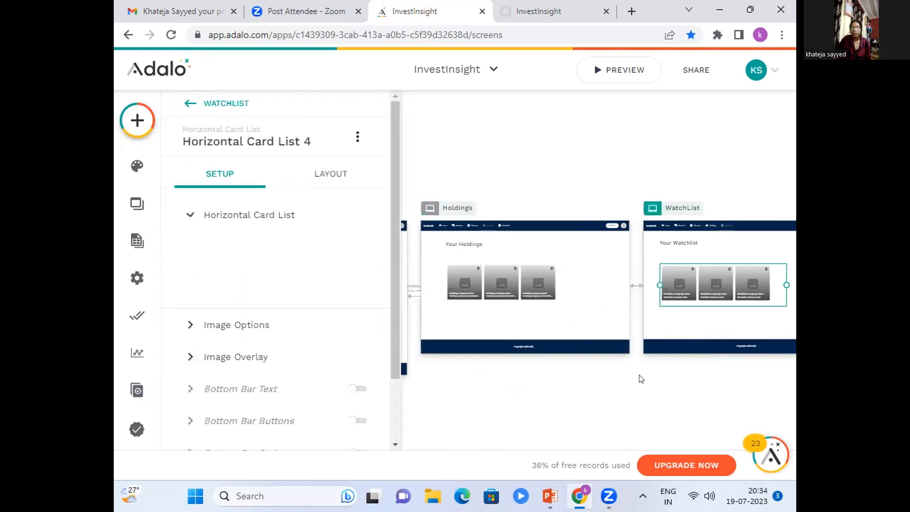
{"action": "left_click", "coordinate": [588, 414]}
Inspect the company logo image on the Shares screen, checking its image source, cropping and available options.
{"action": "scroll", "coordinate": [581, 412], "scroll_direction": "right", "scroll_amount": 5}
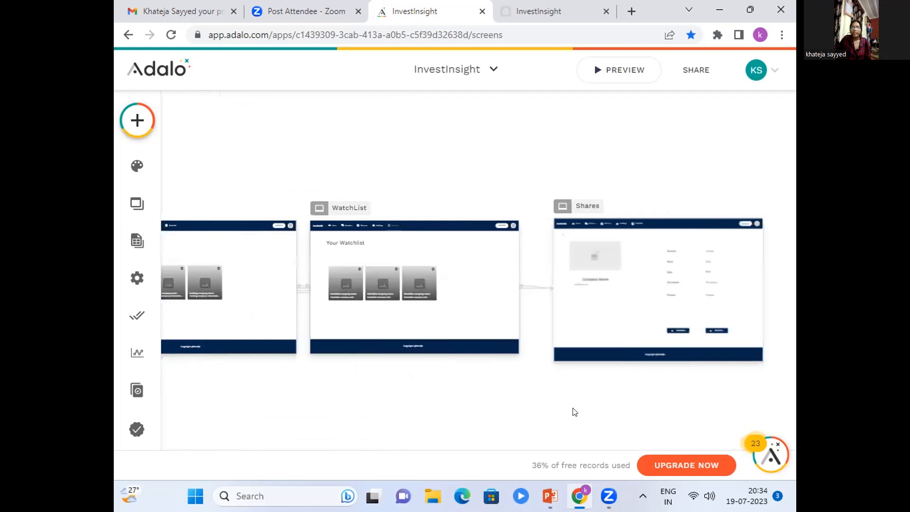
{"action": "scroll", "coordinate": [571, 411], "scroll_direction": "right", "scroll_amount": 2}
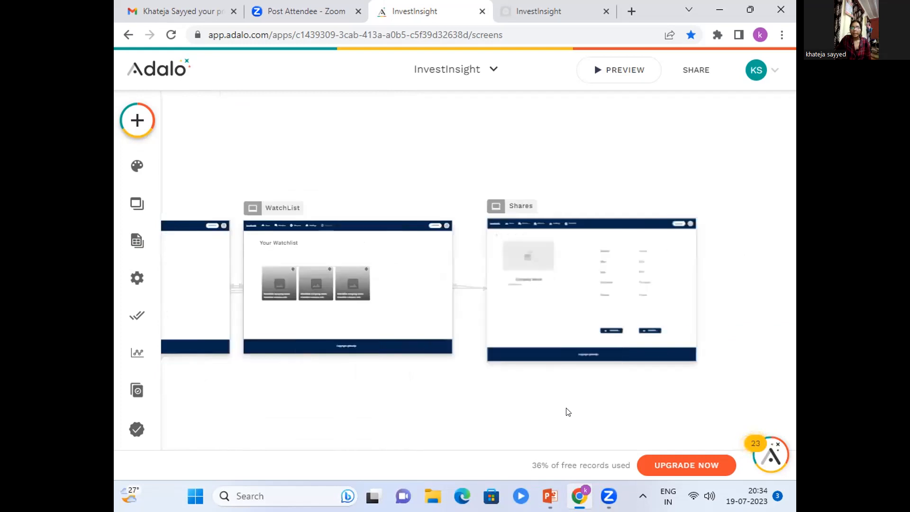
{"action": "left_click", "coordinate": [541, 256]}
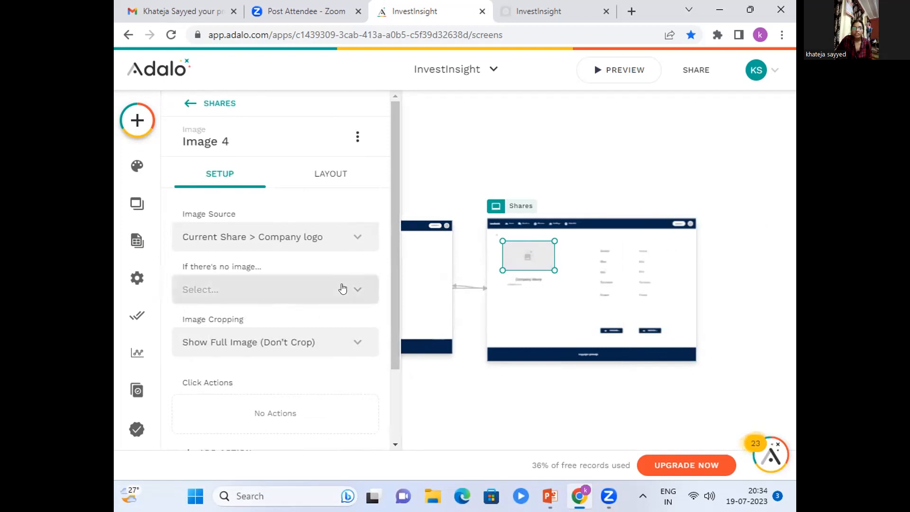
{"action": "scroll", "coordinate": [335, 284], "scroll_direction": "down", "scroll_amount": 2}
{"action": "scroll", "coordinate": [332, 199], "scroll_direction": "up", "scroll_amount": 2}
{"action": "left_click", "coordinate": [357, 136]}
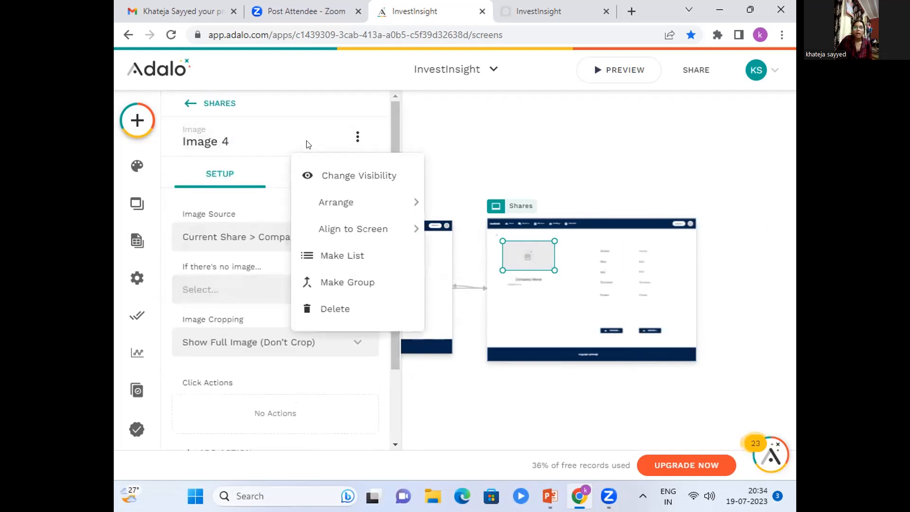
{"action": "left_click", "coordinate": [204, 147]}
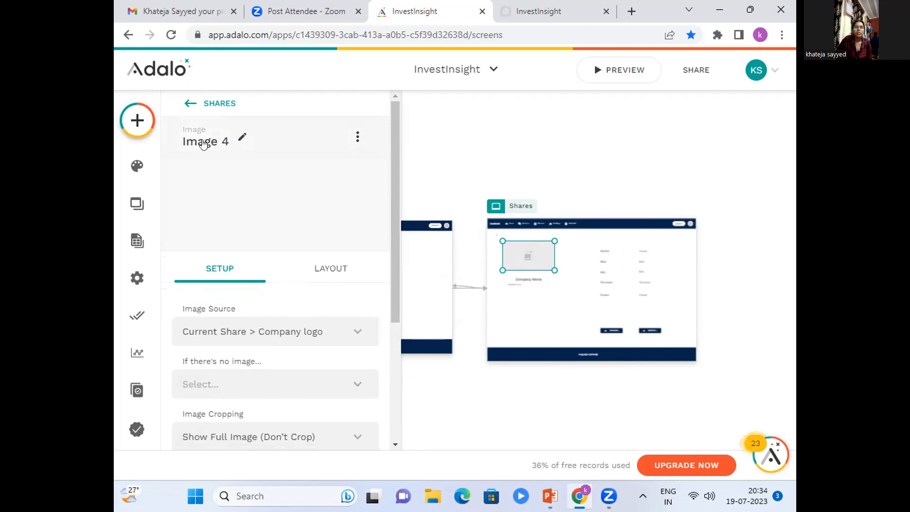
Review the Shares screen's components and its available linked data.
{"action": "left_click", "coordinate": [219, 104]}
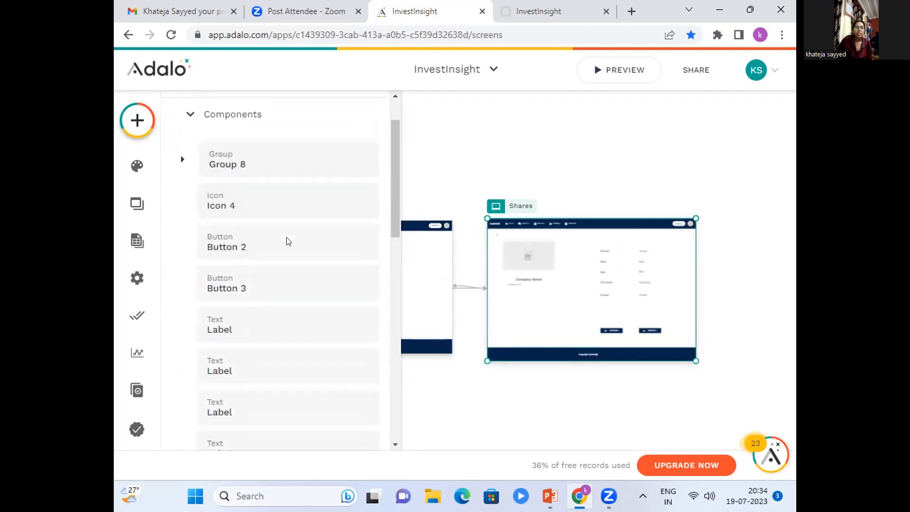
{"action": "scroll", "coordinate": [286, 240], "scroll_direction": "down", "scroll_amount": 10}
{"action": "left_click", "coordinate": [236, 355]}
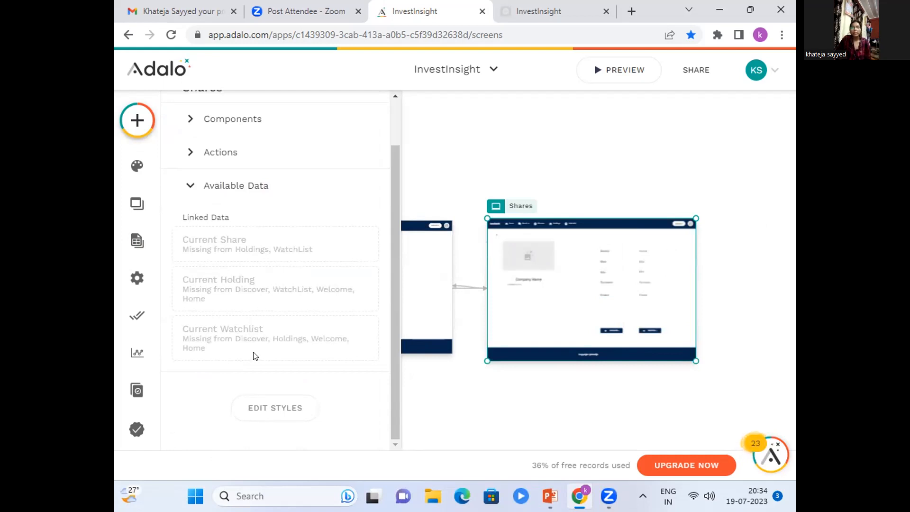
Check the data sources of the image and the two text labels beneath it on the Shares screen.
{"action": "left_click", "coordinate": [513, 259]}
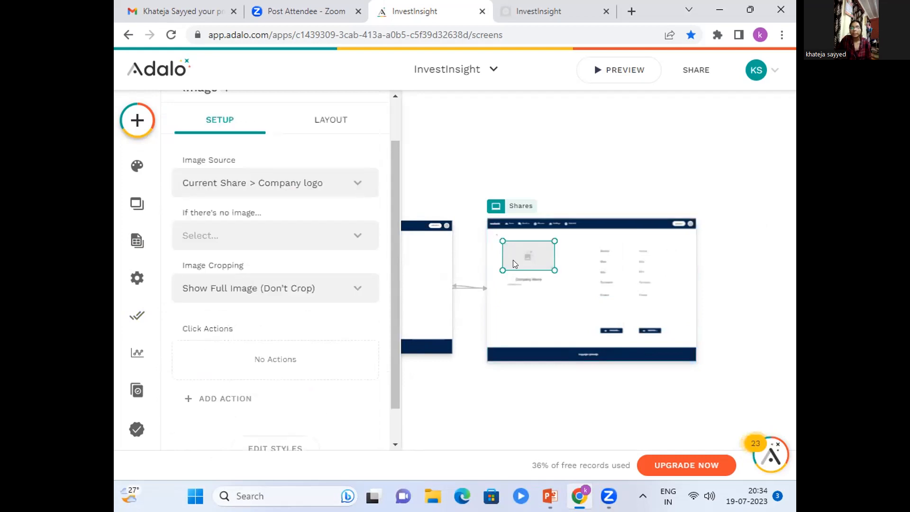
{"action": "left_click", "coordinate": [531, 283]}
{"action": "left_click", "coordinate": [529, 283]}
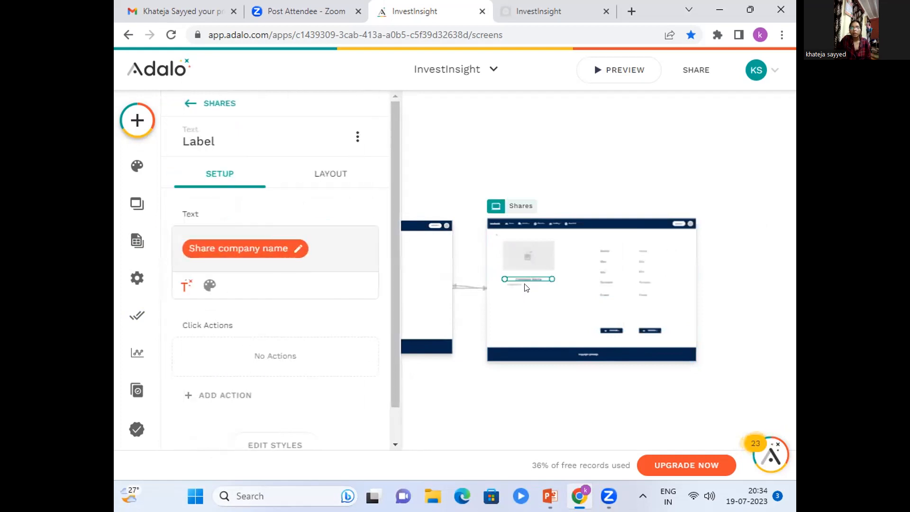
{"action": "left_click", "coordinate": [526, 286]}
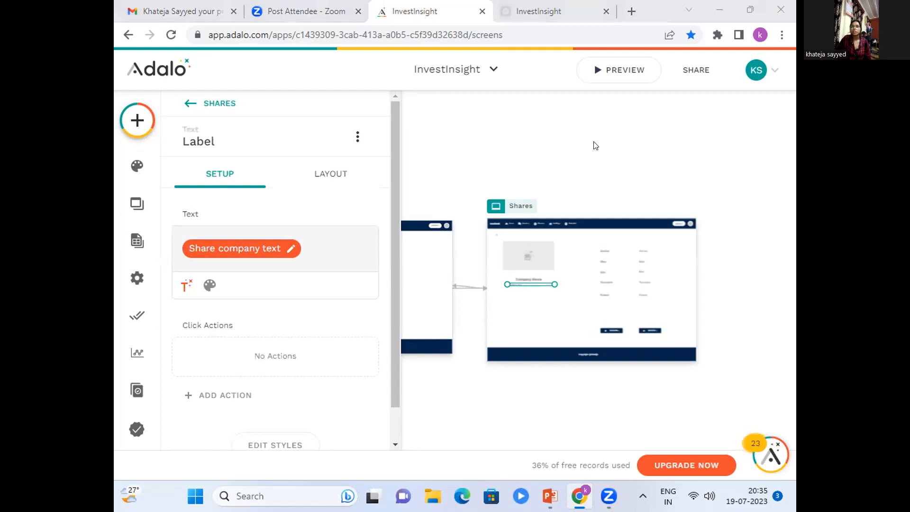
Switch to the running InvestInsight preview, review the profile page and log out of the account.
{"action": "left_click", "coordinate": [538, 12]}
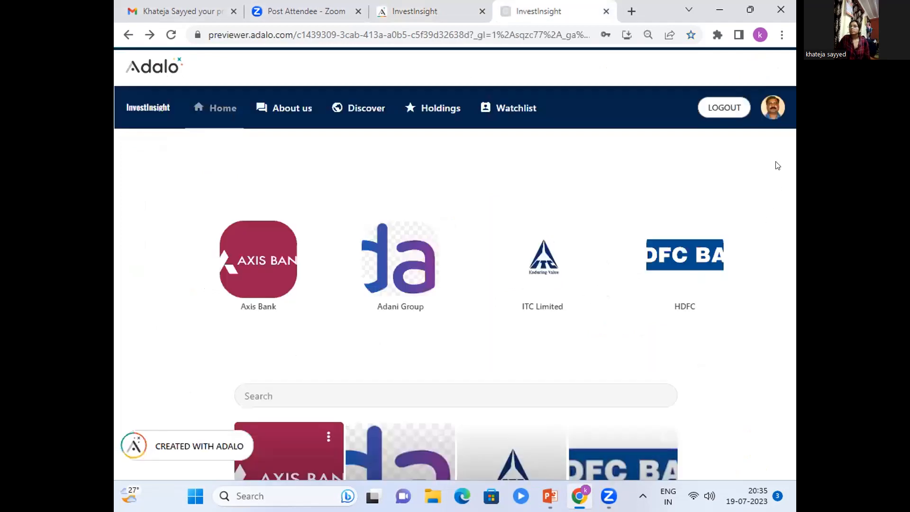
{"action": "left_click", "coordinate": [764, 107]}
{"action": "scroll", "coordinate": [598, 231], "scroll_direction": "down", "scroll_amount": 3}
{"action": "scroll", "coordinate": [598, 231], "scroll_direction": "down", "scroll_amount": 1}
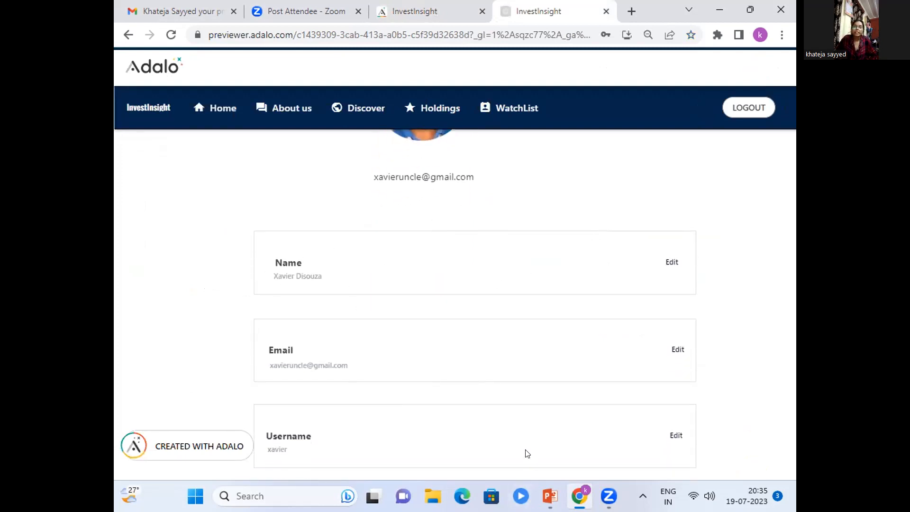
{"action": "scroll", "coordinate": [502, 448], "scroll_direction": "up", "scroll_amount": 4}
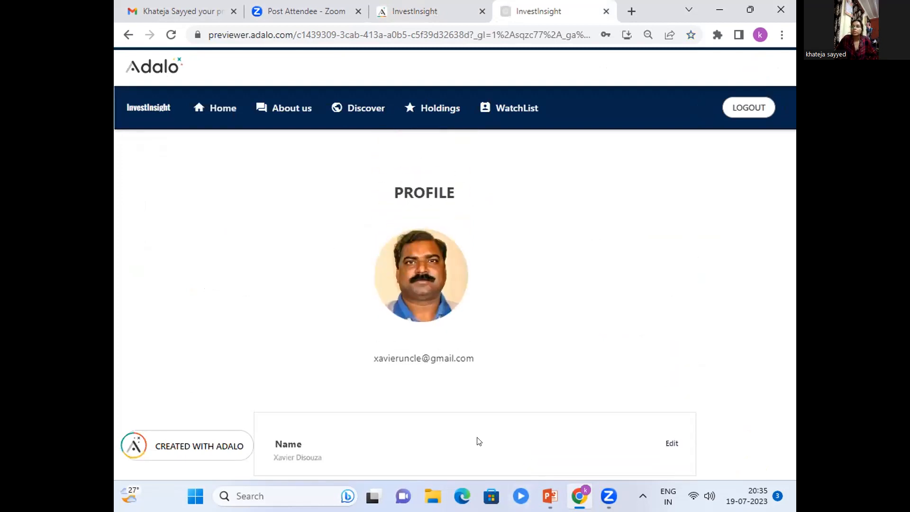
{"action": "left_click", "coordinate": [736, 110]}
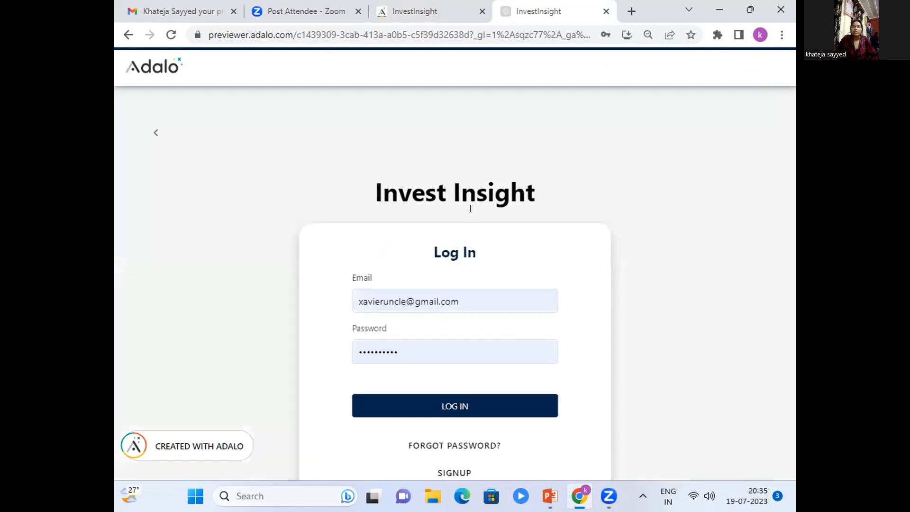
Return to the Adalo editor, then switch to the Started Adalo presentation in PowerPoint at the Web Application Demonstration slide.
{"action": "left_click", "coordinate": [414, 11]}
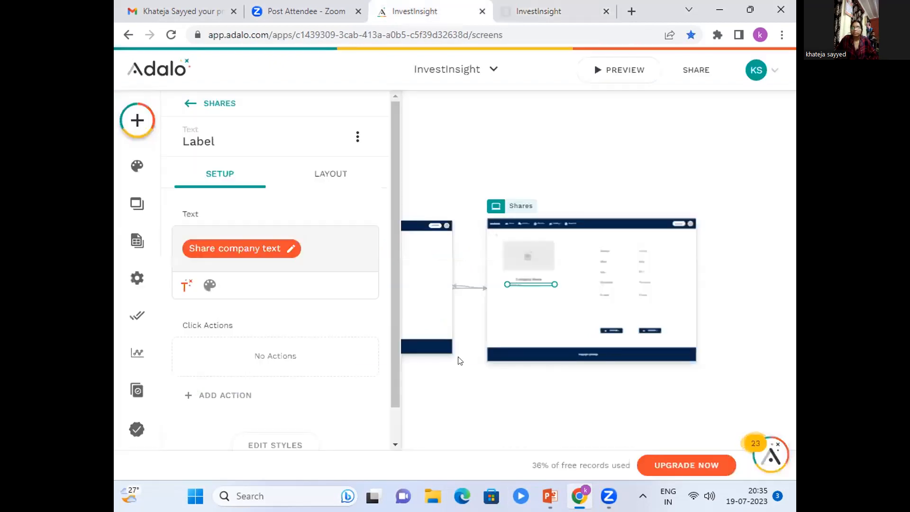
{"action": "left_click", "coordinate": [468, 373]}
{"action": "left_click", "coordinate": [550, 496]}
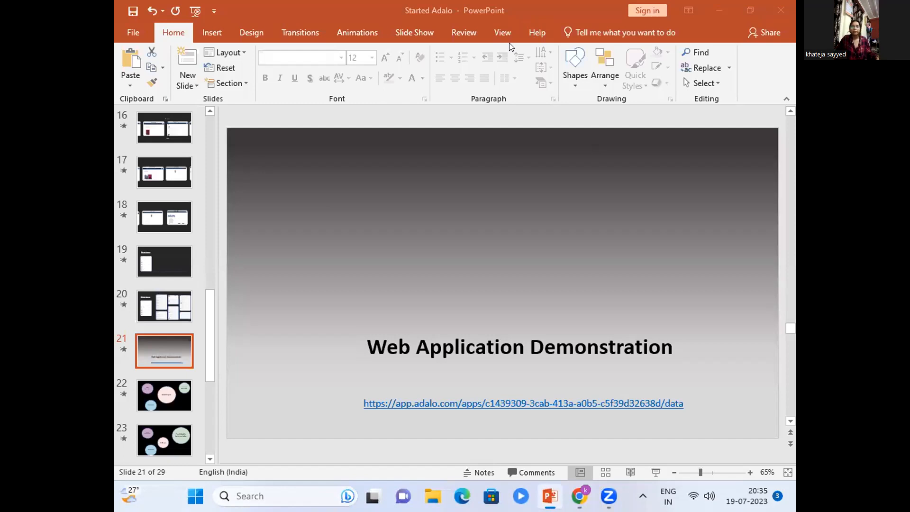
{"action": "left_click", "coordinate": [749, 395]}
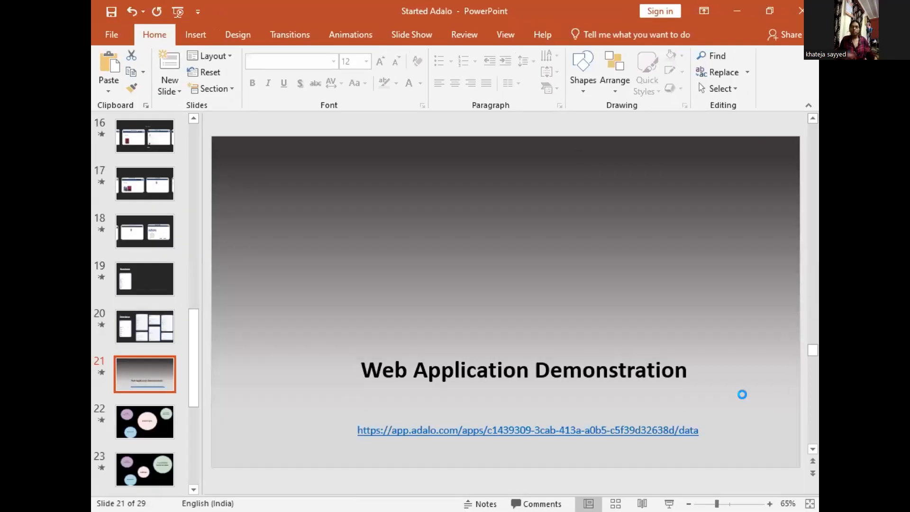
{"action": "key", "text": "F5"}
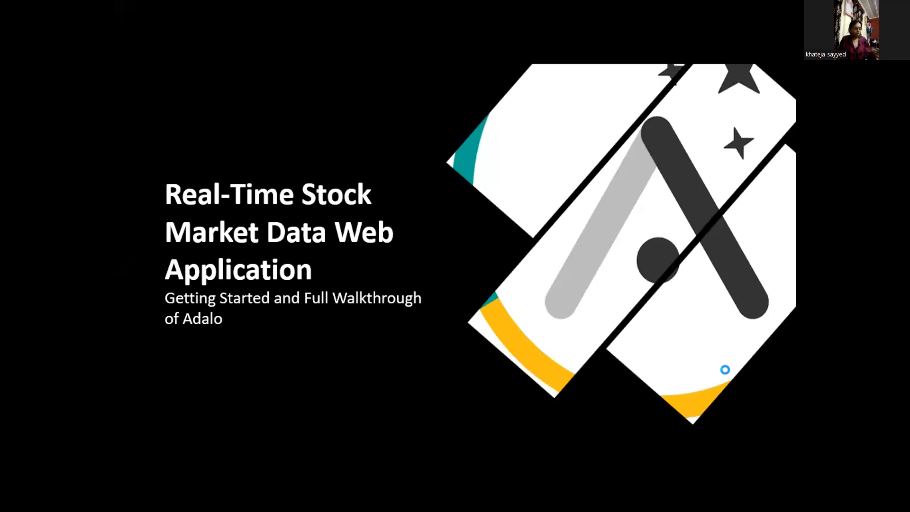
{"action": "key", "text": "Escape"}
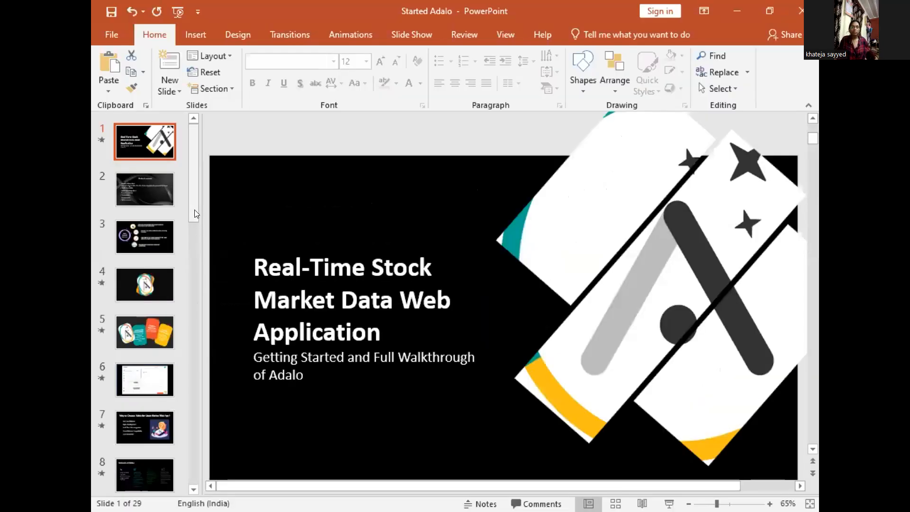
{"action": "scroll", "coordinate": [178, 353], "scroll_direction": "down", "scroll_amount": 8}
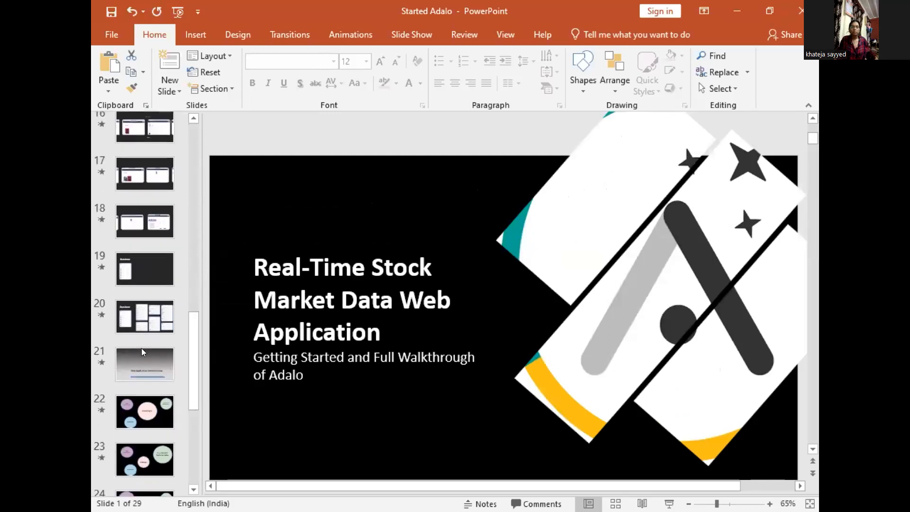
{"action": "left_click", "coordinate": [141, 351]}
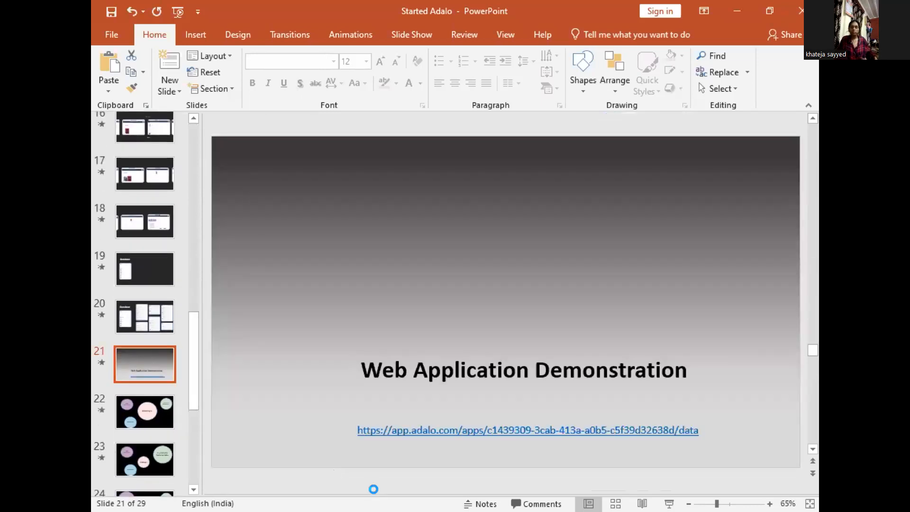
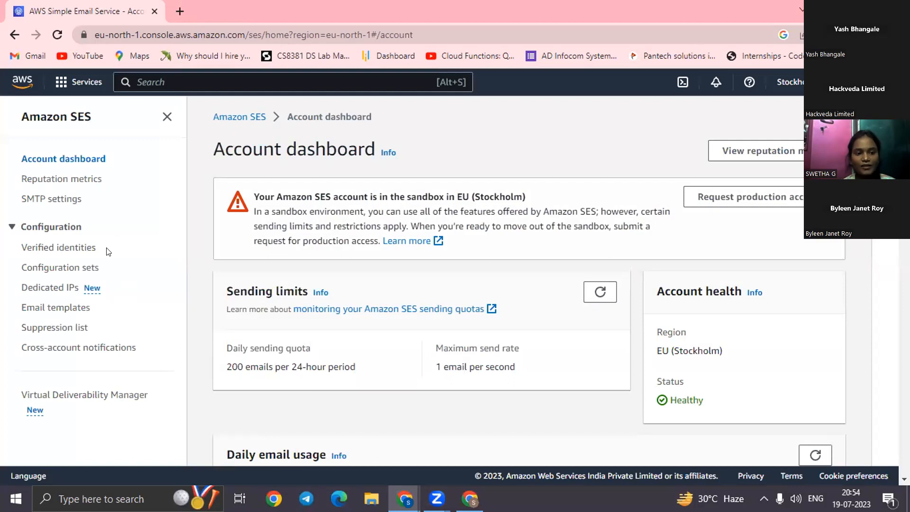
Start creating a new verified identity in Amazon SES with the identity type Email address.
{"action": "left_click", "coordinate": [81, 249]}
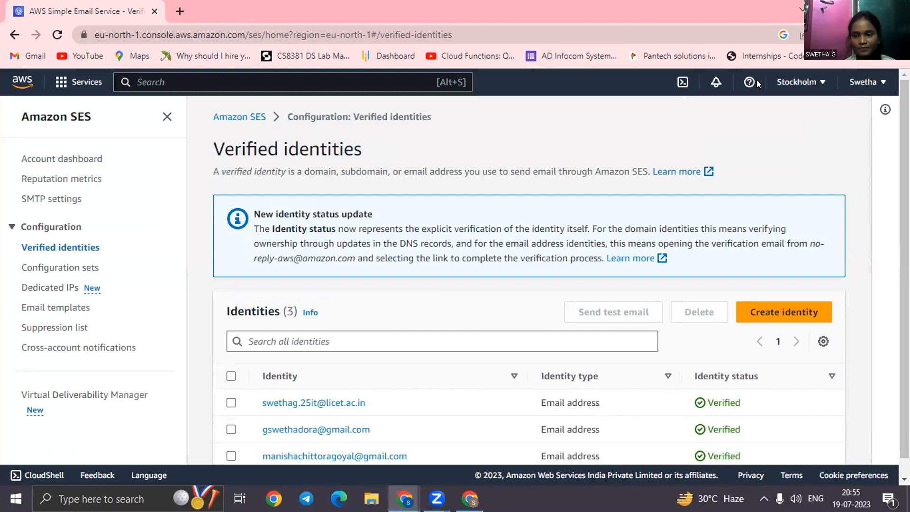
{"action": "left_click", "coordinate": [768, 311]}
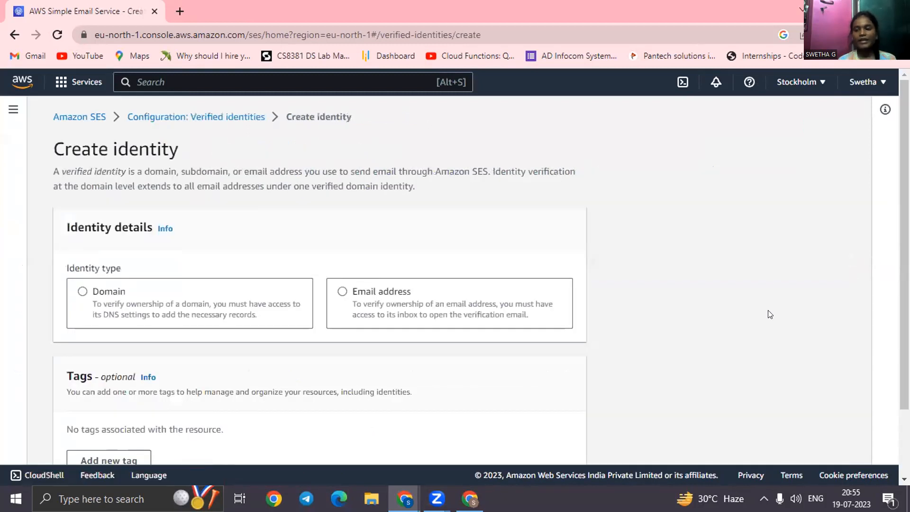
{"action": "left_click", "coordinate": [343, 292]}
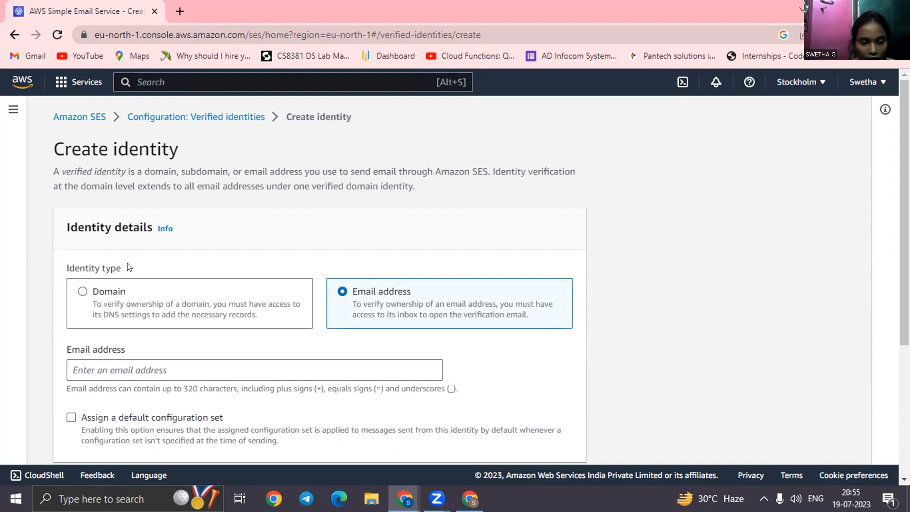
Enter the Gmail address for the new identity and create it without a default configuration set or tags.
{"action": "left_click", "coordinate": [133, 372]}
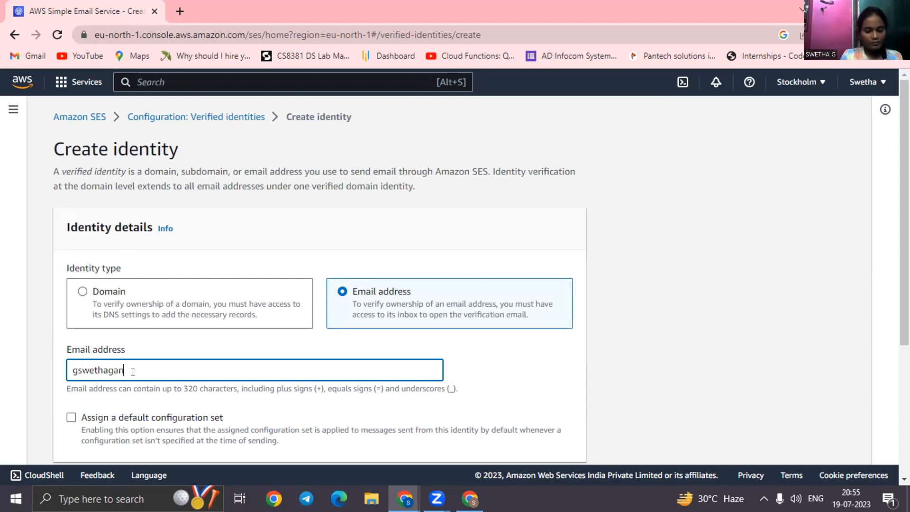
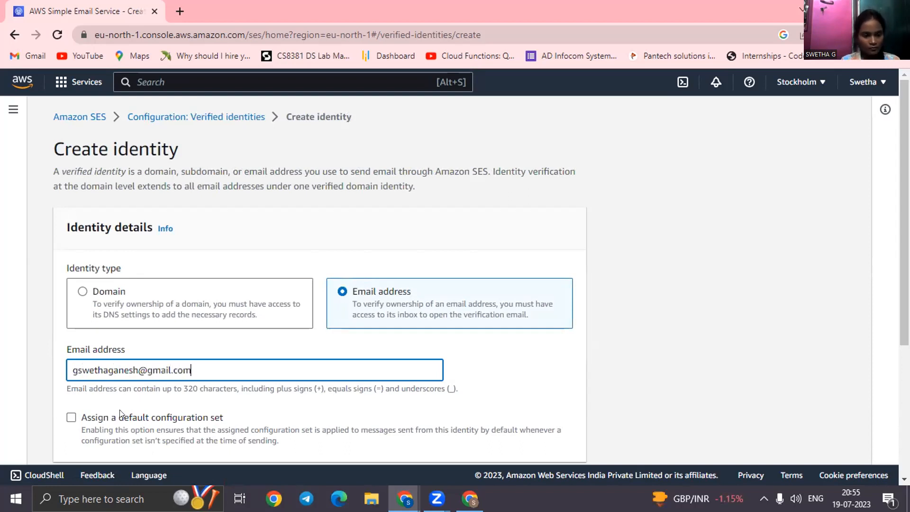
{"action": "scroll", "coordinate": [317, 280], "scroll_direction": "down", "scroll_amount": 5}
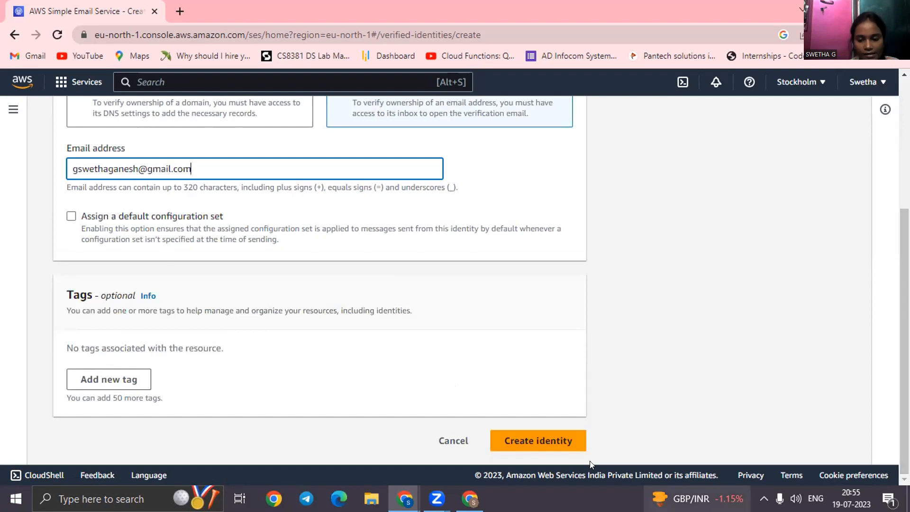
{"action": "left_click", "coordinate": [549, 445]}
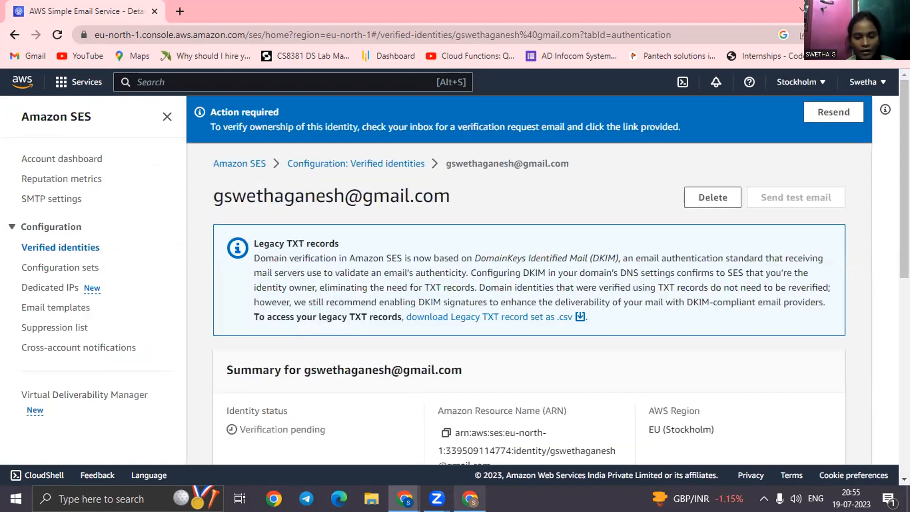
Switch to the Gmail inbox, refresh it, and follow the confirmation link in the Amazon Web Services email address verification request.
{"action": "mouse_move", "coordinate": [470, 498]}
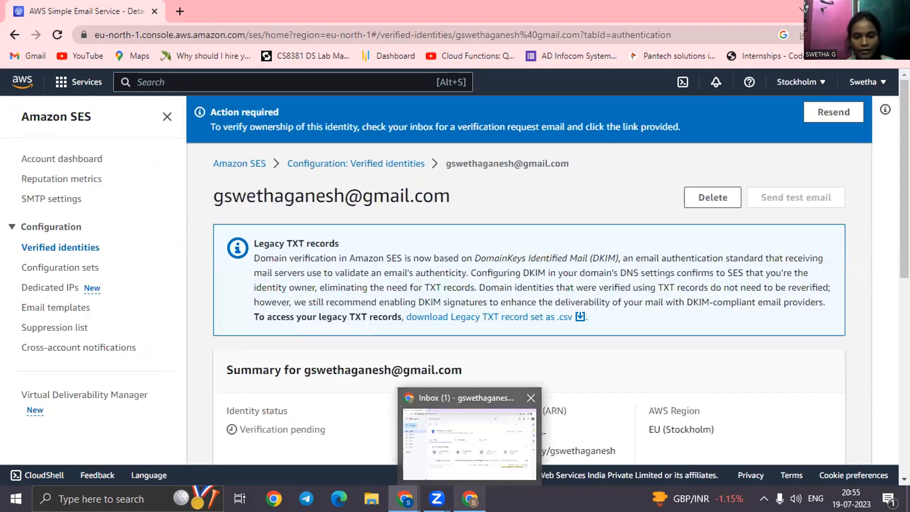
{"action": "left_click", "coordinate": [460, 462]}
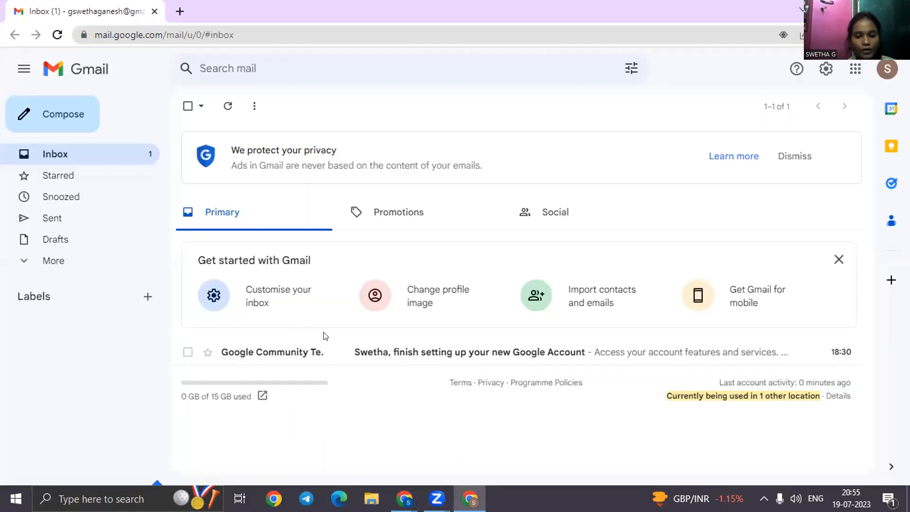
{"action": "left_click", "coordinate": [220, 106]}
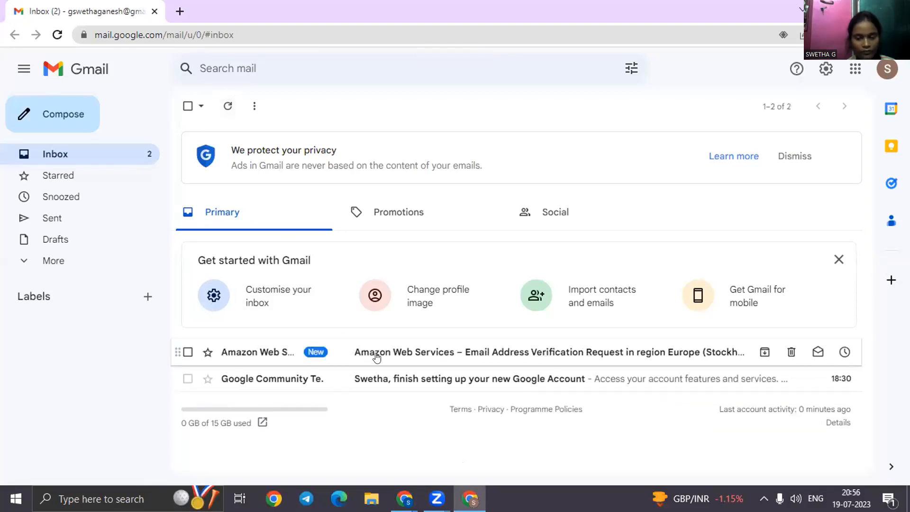
{"action": "left_click", "coordinate": [377, 357]}
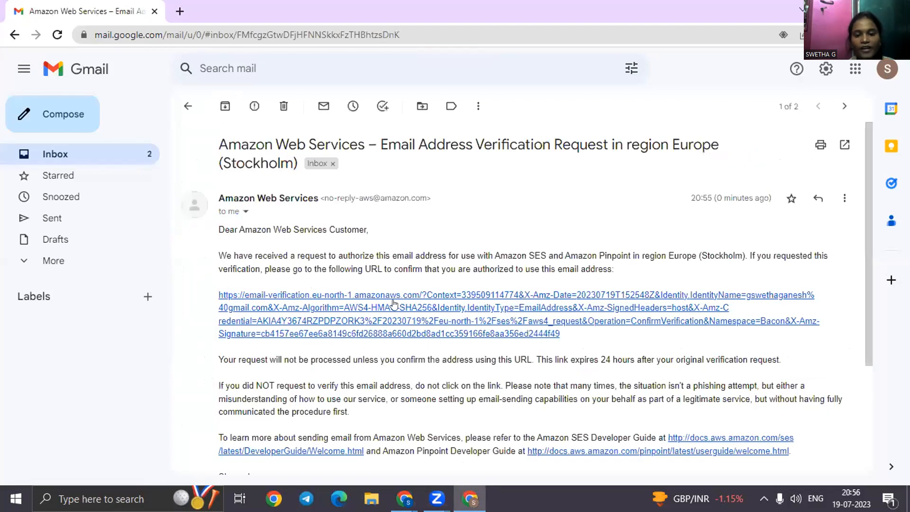
{"action": "left_click", "coordinate": [392, 320]}
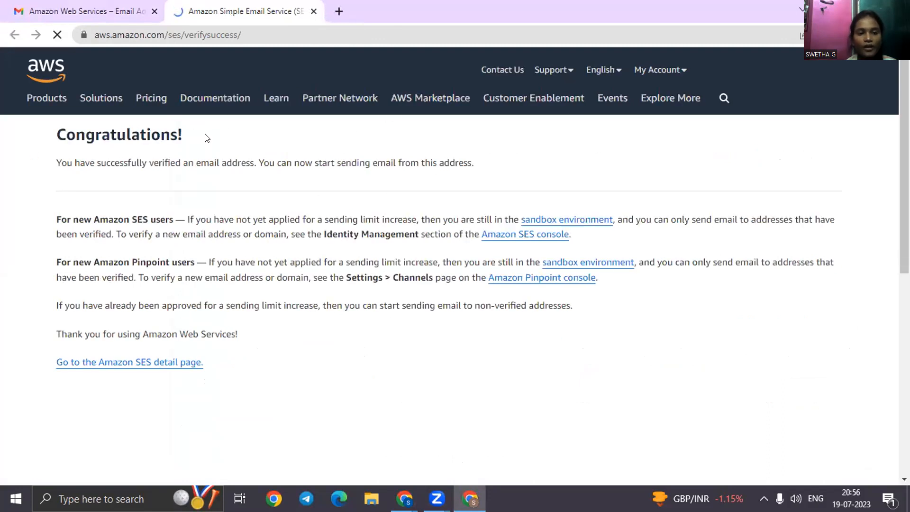
Return to the Amazon SES console and check the new identity's status in the verified identities list.
{"action": "left_click", "coordinate": [109, 15]}
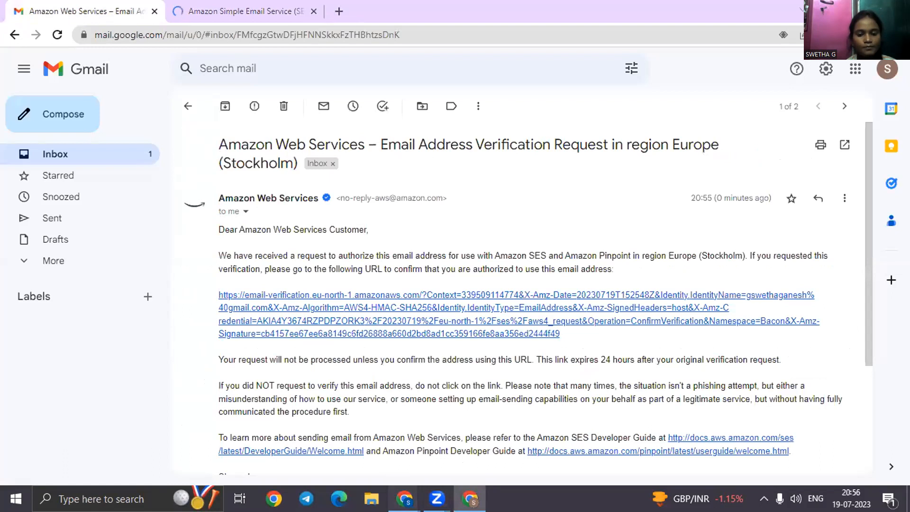
{"action": "mouse_move", "coordinate": [404, 498]}
{"action": "left_click", "coordinate": [491, 444]}
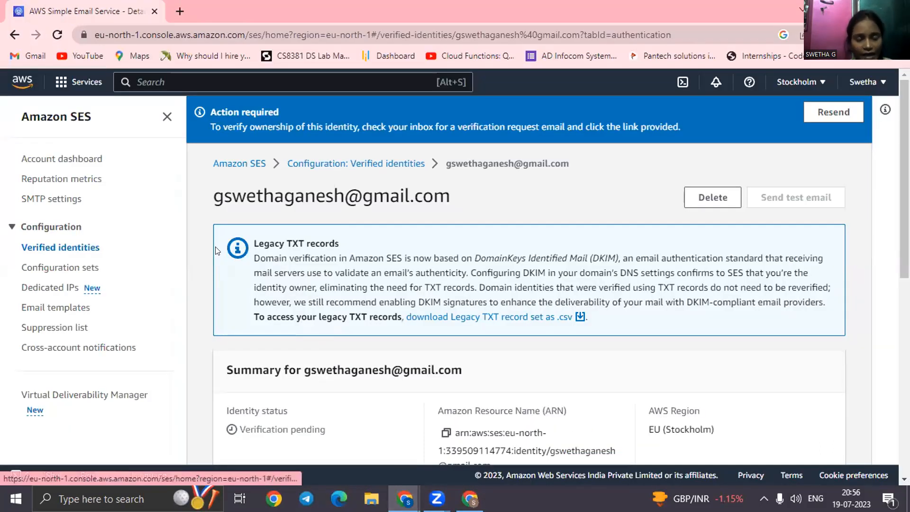
{"action": "left_click", "coordinate": [124, 252]}
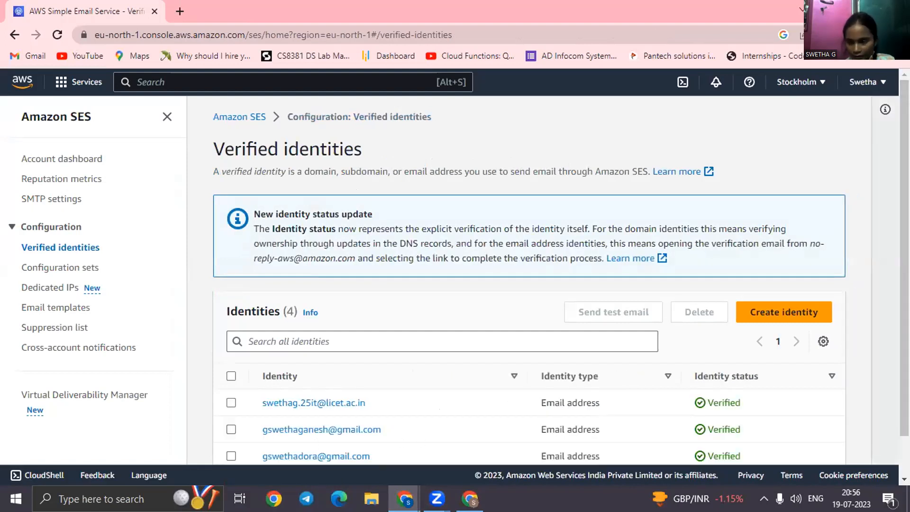
{"action": "scroll", "coordinate": [421, 442], "scroll_direction": "down", "scroll_amount": 1}
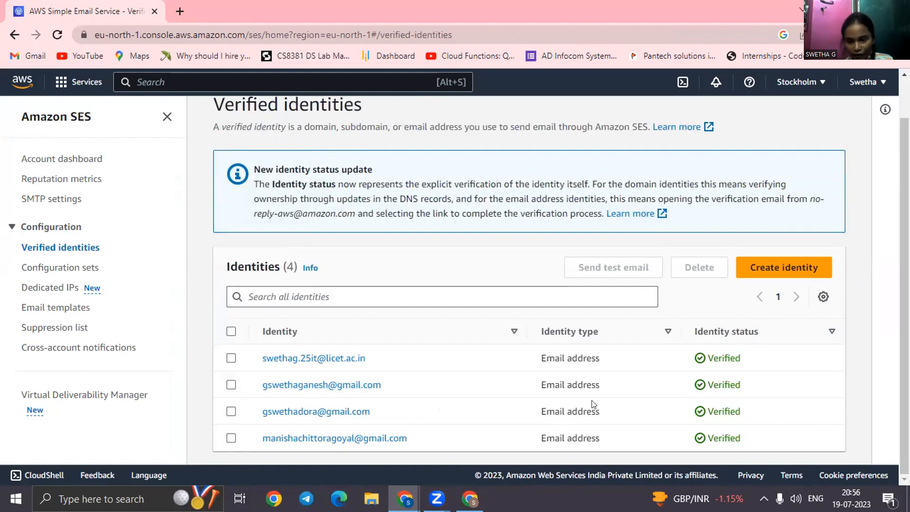
Create SMTP credentials from the SMTP settings, keeping the suggested IAM user name and permissions policy.
{"action": "left_click", "coordinate": [45, 200]}
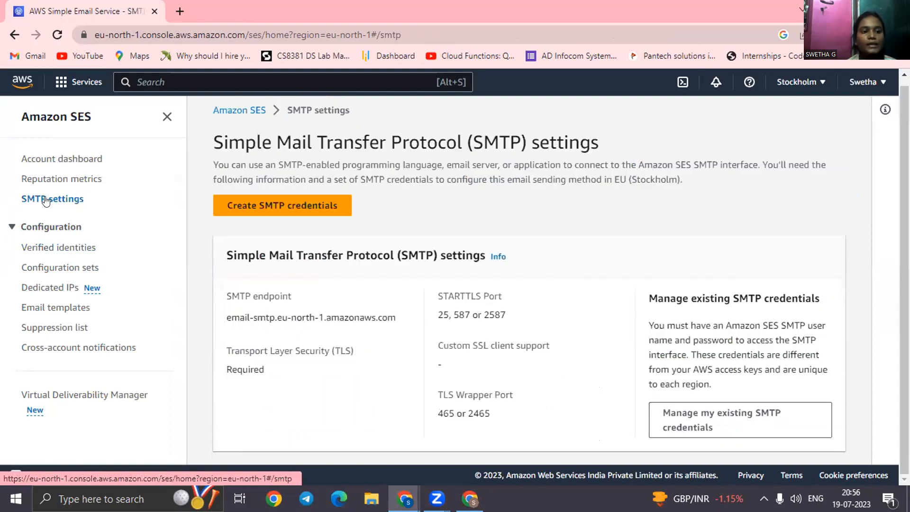
{"action": "left_click", "coordinate": [304, 200]}
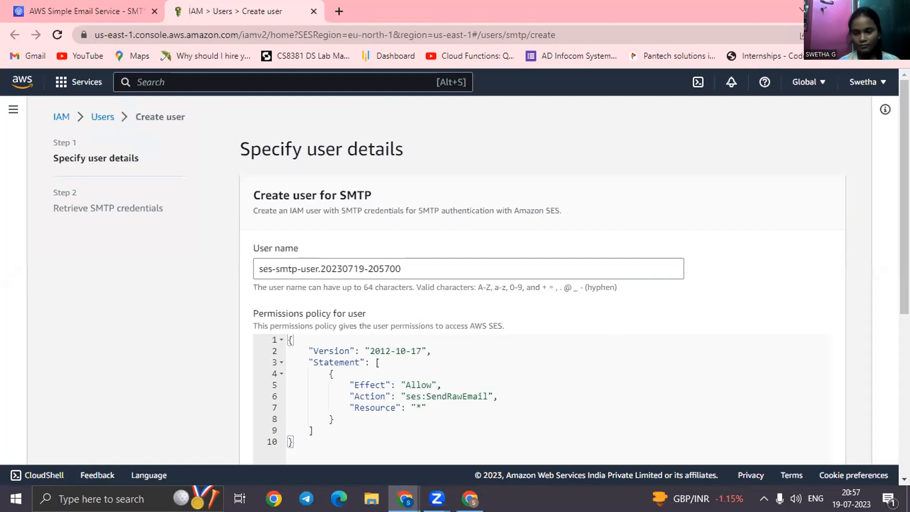
{"action": "scroll", "coordinate": [810, 427], "scroll_direction": "down", "scroll_amount": 5}
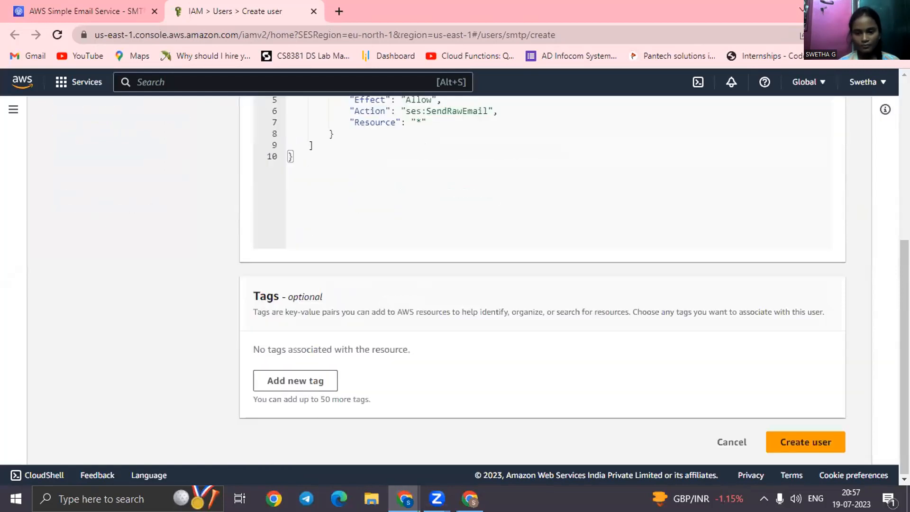
{"action": "left_click", "coordinate": [793, 443]}
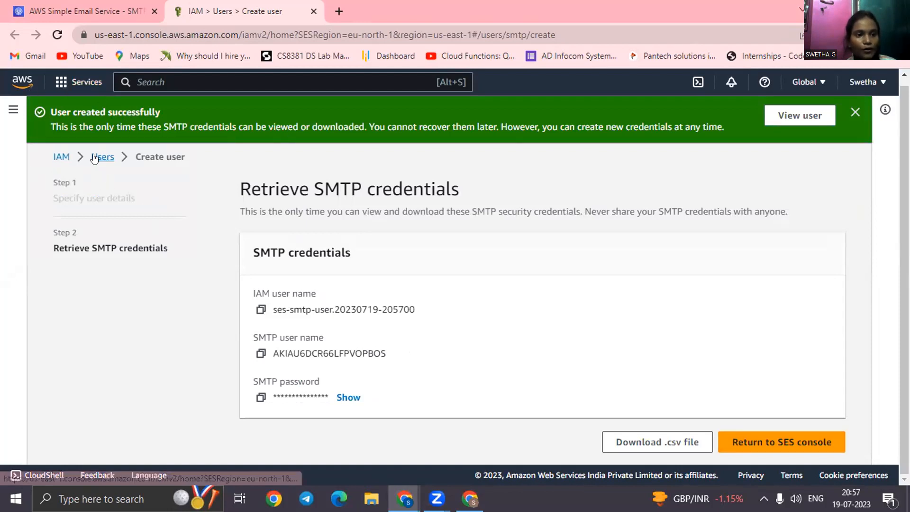
Return to the SES console from the SMTP credentials page, continuing without viewing or downloading the password.
{"action": "left_click", "coordinate": [94, 157]}
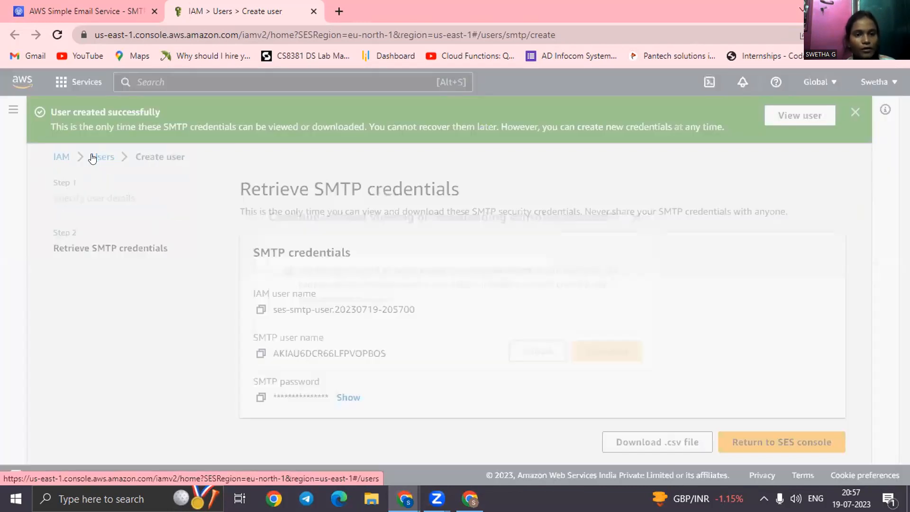
{"action": "left_click", "coordinate": [533, 345]}
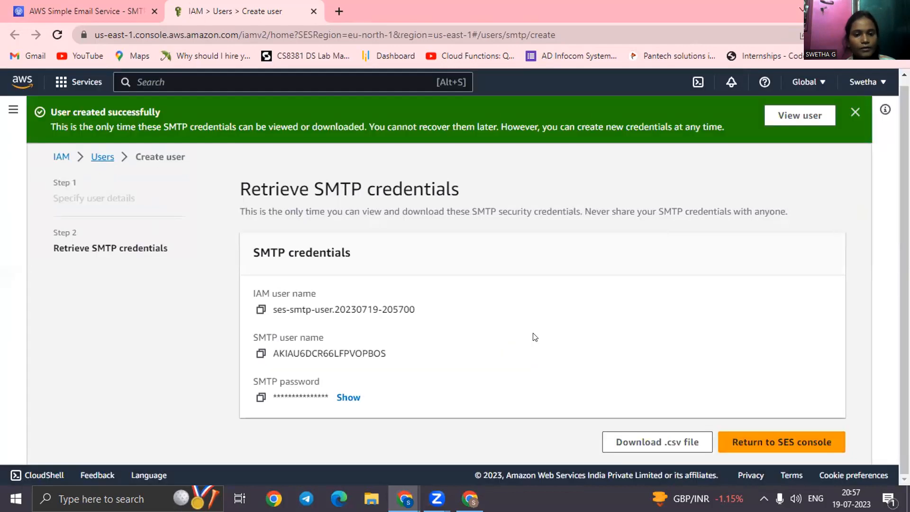
{"action": "left_click", "coordinate": [755, 444]}
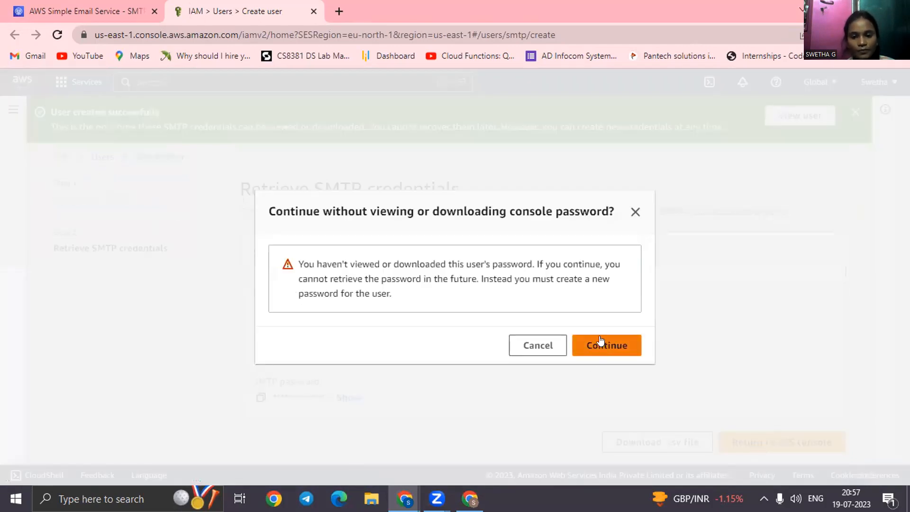
{"action": "left_click", "coordinate": [600, 341]}
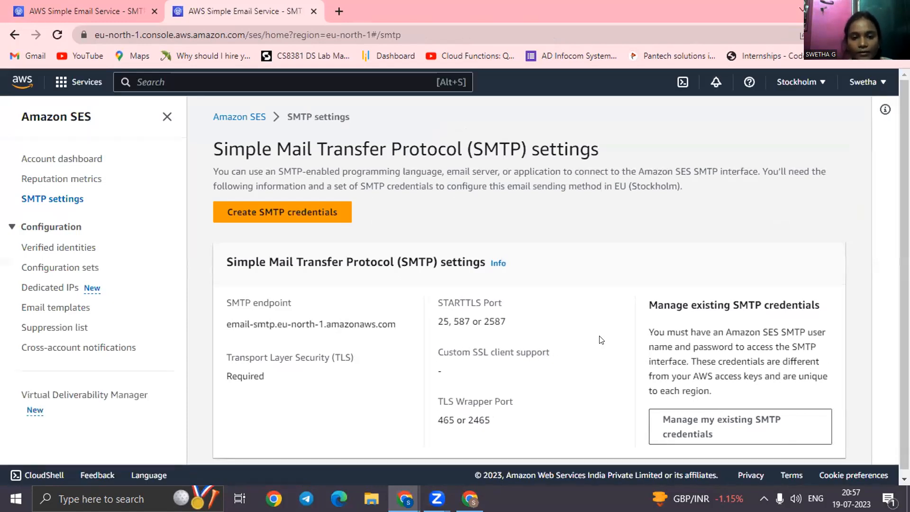
Start a test email from the third email address in the verified identities list, keeping the Formatted email format.
{"action": "left_click", "coordinate": [62, 252]}
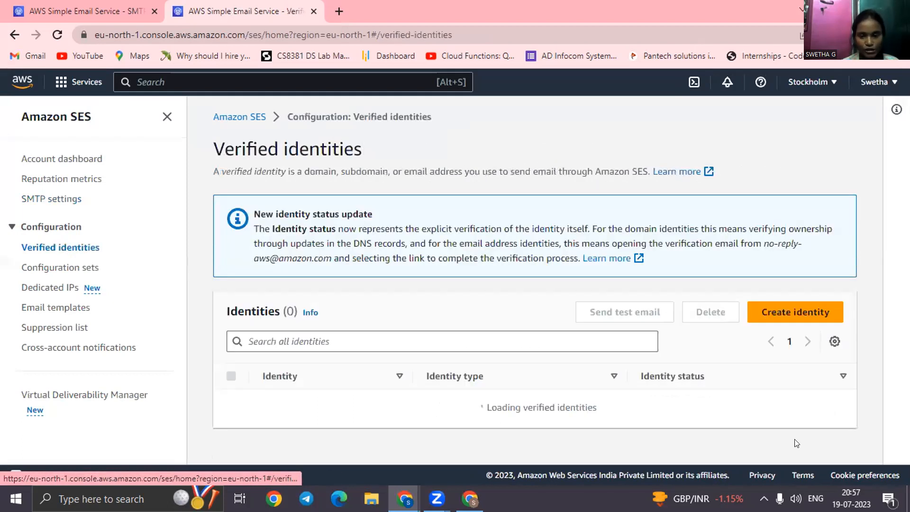
{"action": "scroll", "coordinate": [505, 346], "scroll_direction": "down", "scroll_amount": 1}
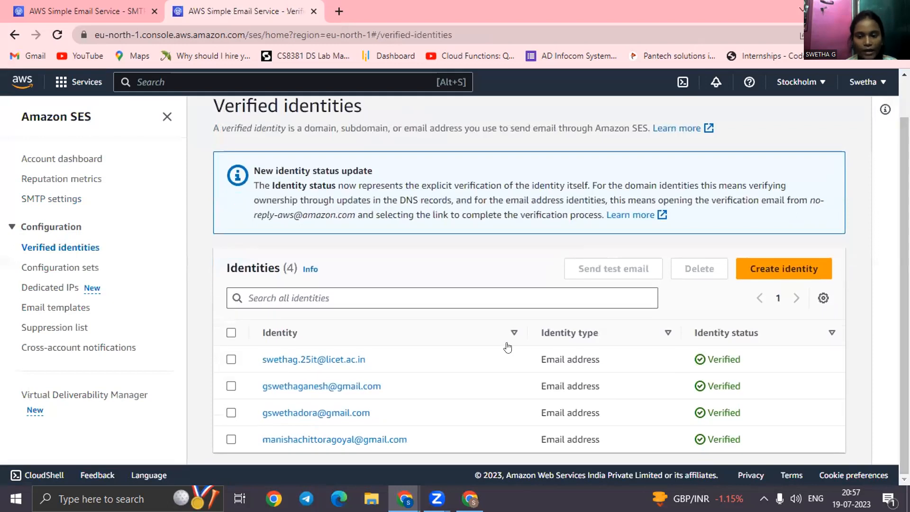
{"action": "left_click", "coordinate": [231, 413]}
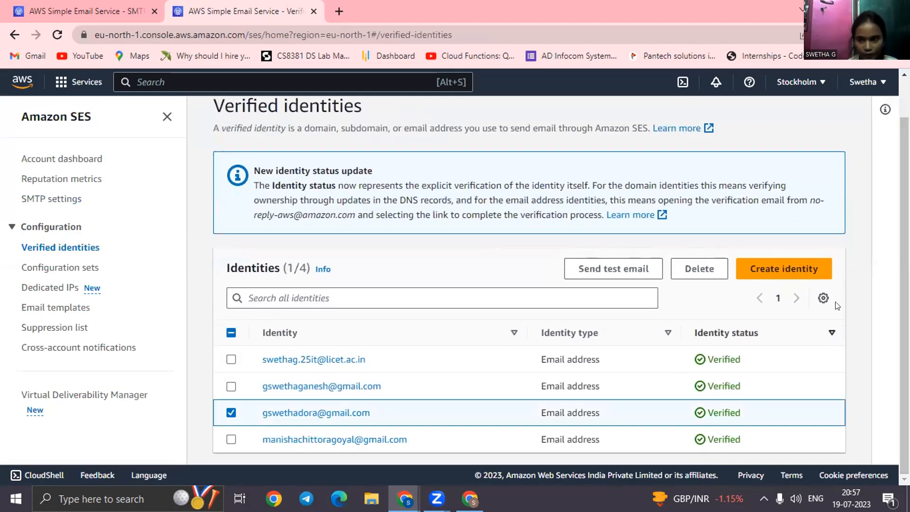
{"action": "left_click", "coordinate": [603, 265]}
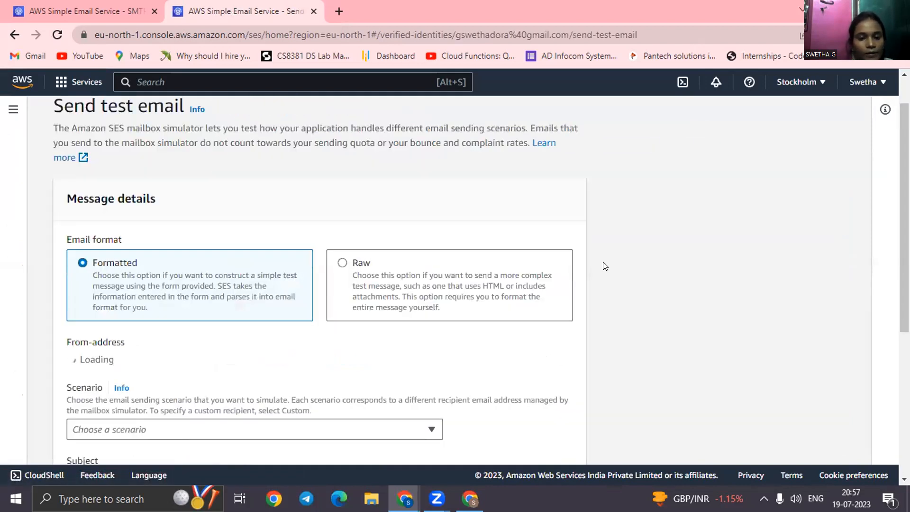
{"action": "left_click", "coordinate": [266, 361]}
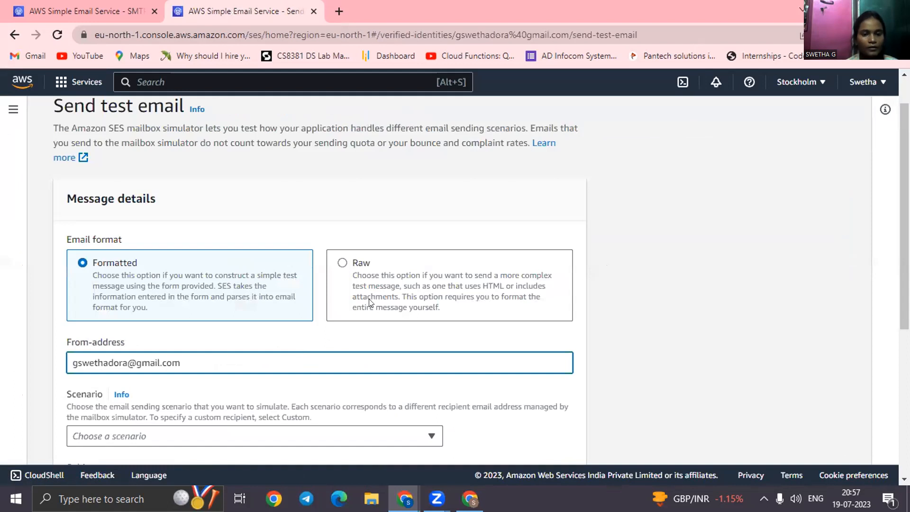
{"action": "left_click", "coordinate": [714, 362]}
Set the test email's scenario to Custom so that it uses a recipient address of your own.
{"action": "scroll", "coordinate": [716, 363], "scroll_direction": "down", "scroll_amount": 1}
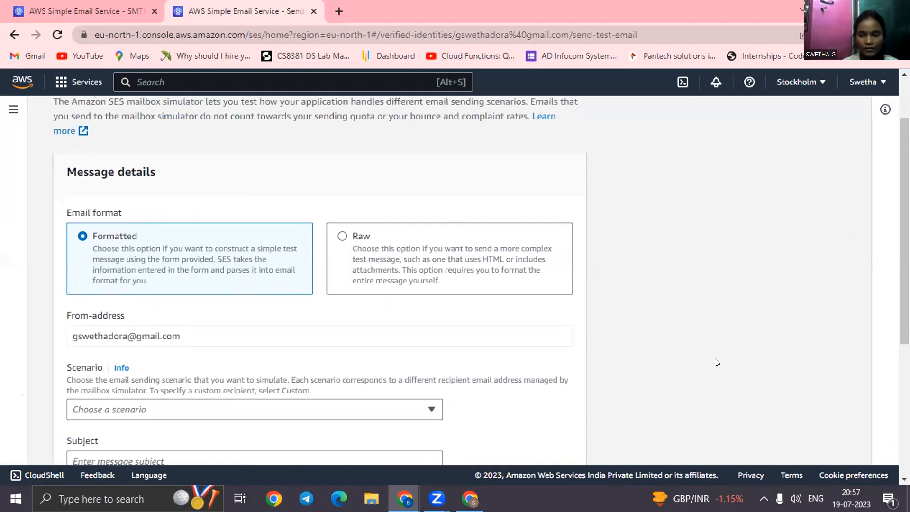
{"action": "scroll", "coordinate": [717, 363], "scroll_direction": "down", "scroll_amount": 3}
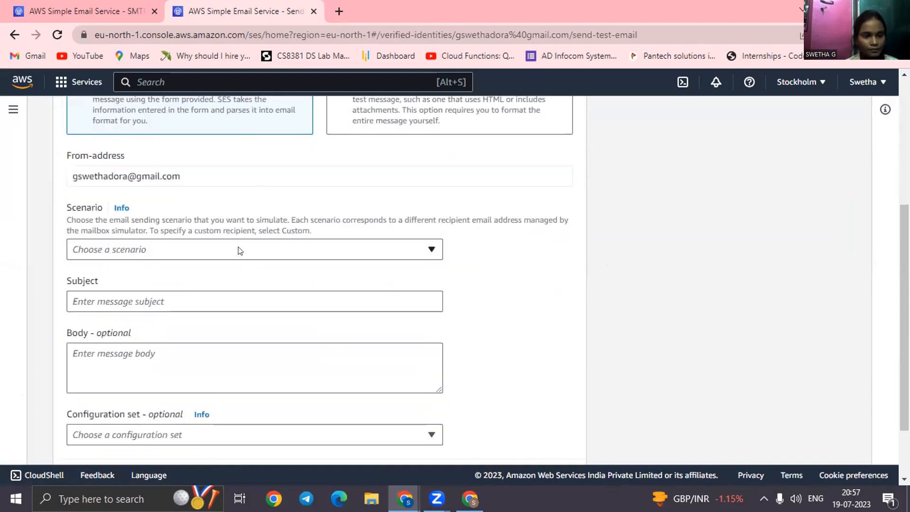
{"action": "left_click", "coordinate": [240, 249]}
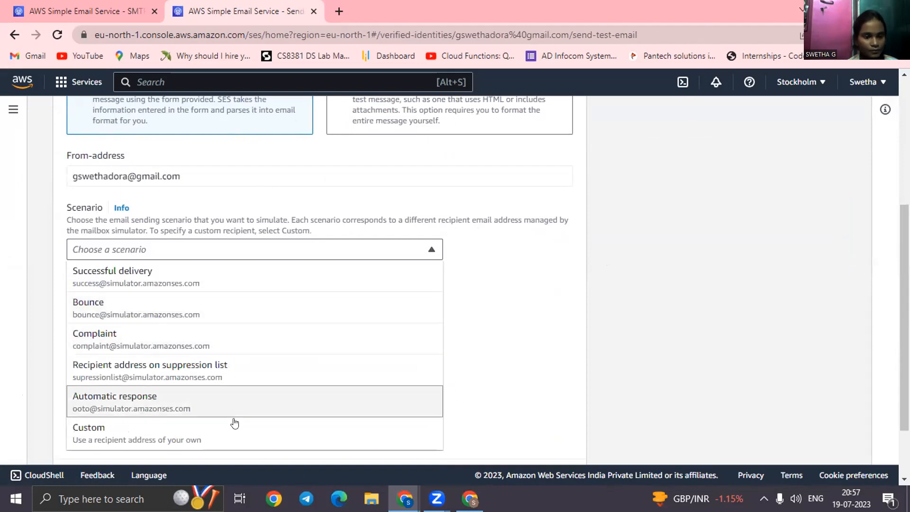
{"action": "left_click", "coordinate": [235, 435]}
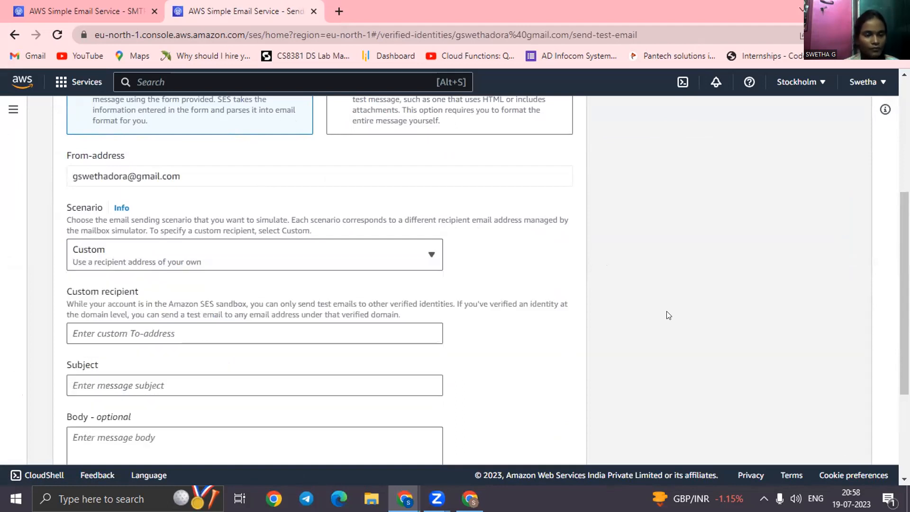
Enter the verified recipient's Gmail address as the custom recipient of the test email.
{"action": "scroll", "coordinate": [668, 315], "scroll_direction": "down", "scroll_amount": 1}
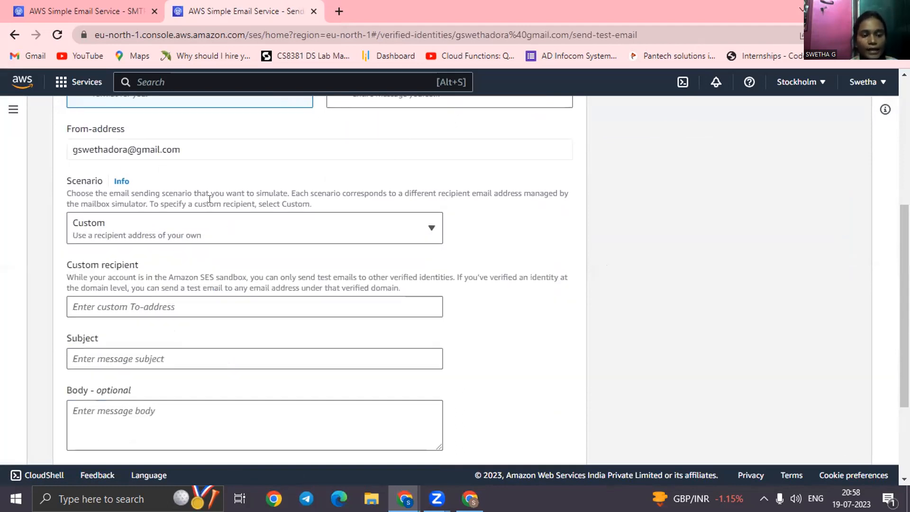
{"action": "left_click", "coordinate": [222, 304]}
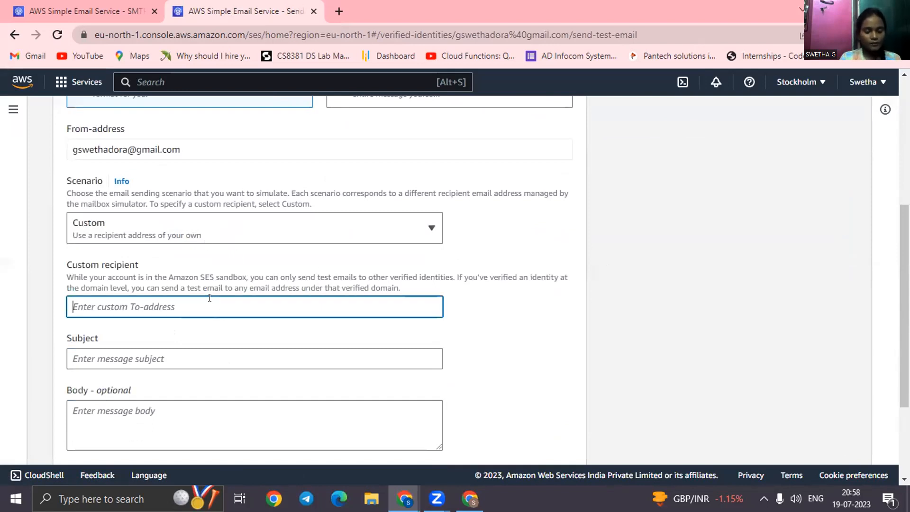
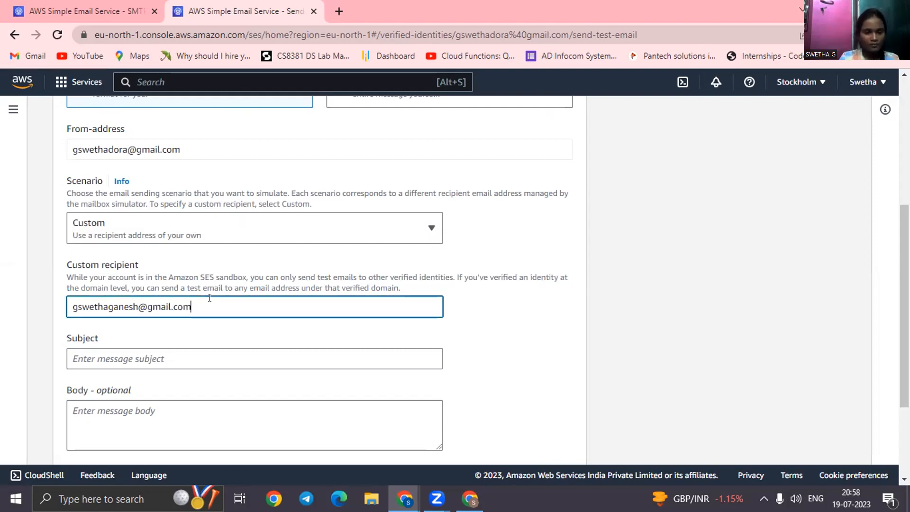
Fill in the sender's first name in capitals as the subject and HI as the body, and send the test email.
{"action": "left_click", "coordinate": [199, 362]}
{"action": "type", "text": "SWETHA"}
{"action": "left_click", "coordinate": [177, 404]}
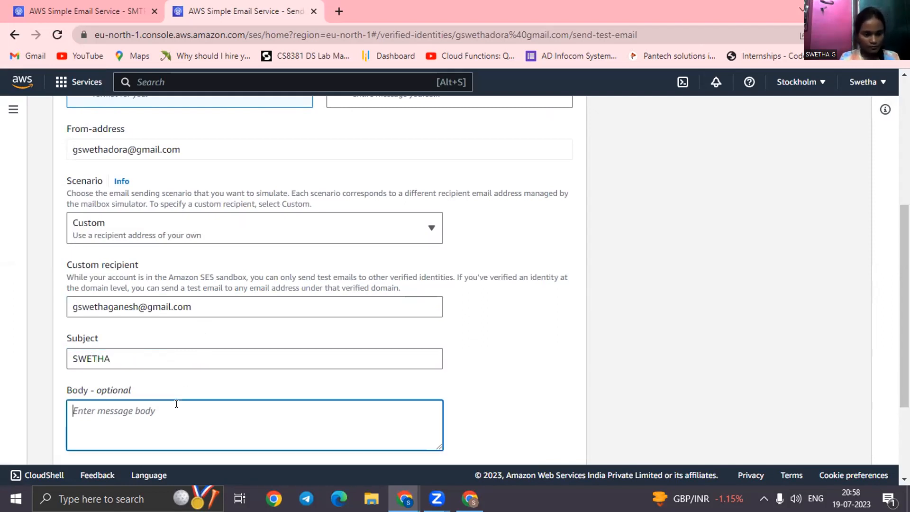
{"action": "type", "text": "Hi"}
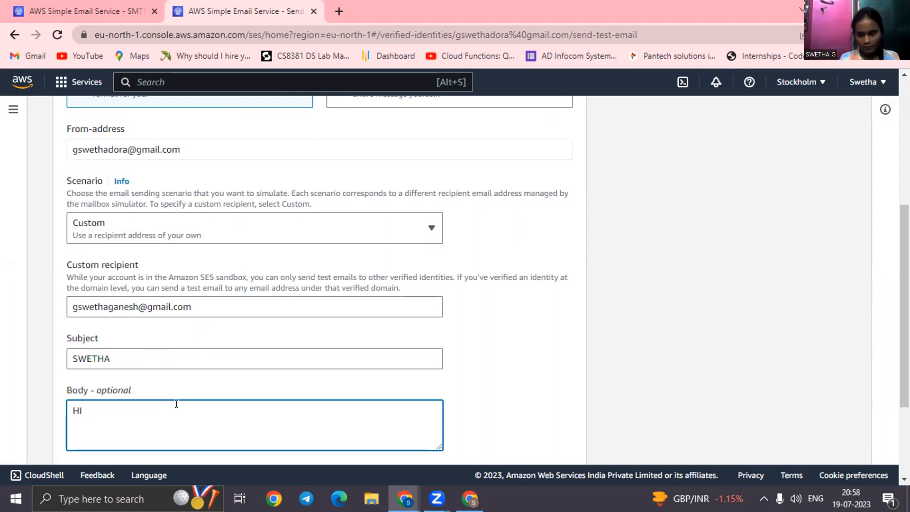
{"action": "scroll", "coordinate": [301, 339], "scroll_direction": "down", "scroll_amount": 3}
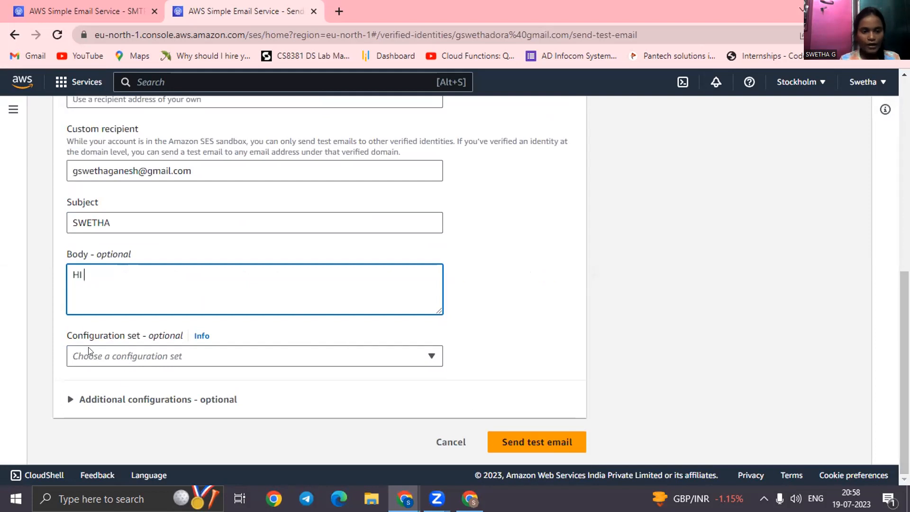
{"action": "left_click", "coordinate": [544, 441]}
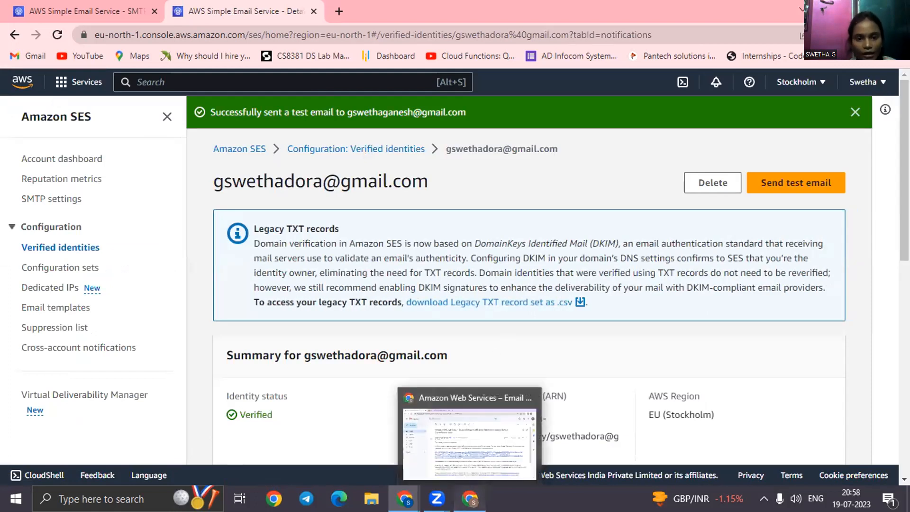
Switch to the recipient's Gmail inbox, open the received test email to check it, and return to the Amazon SES console.
{"action": "left_click", "coordinate": [469, 499]}
{"action": "left_click", "coordinate": [188, 105]}
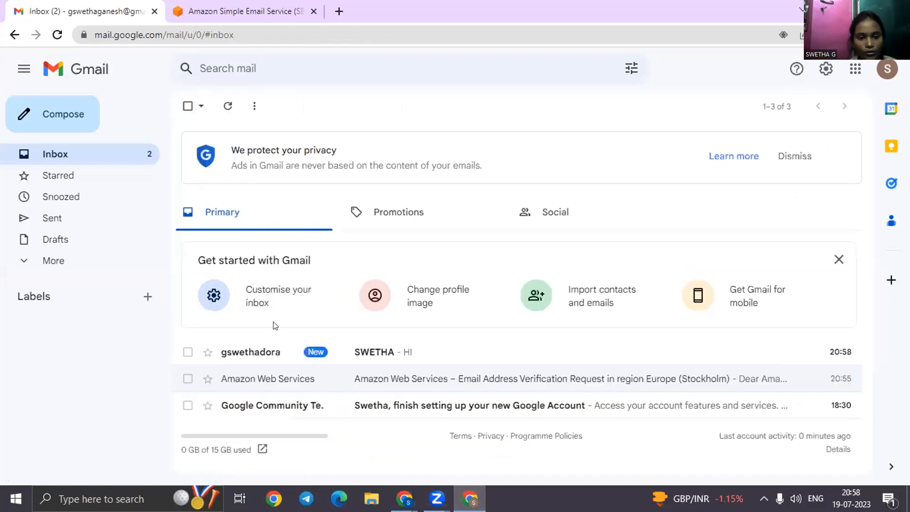
{"action": "left_click", "coordinate": [435, 354]}
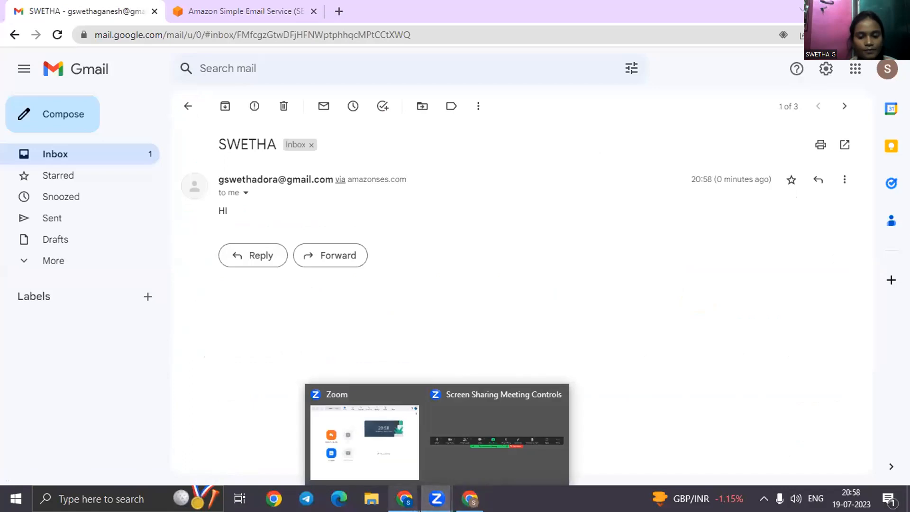
{"action": "mouse_move", "coordinate": [404, 499]}
{"action": "left_click", "coordinate": [478, 450]}
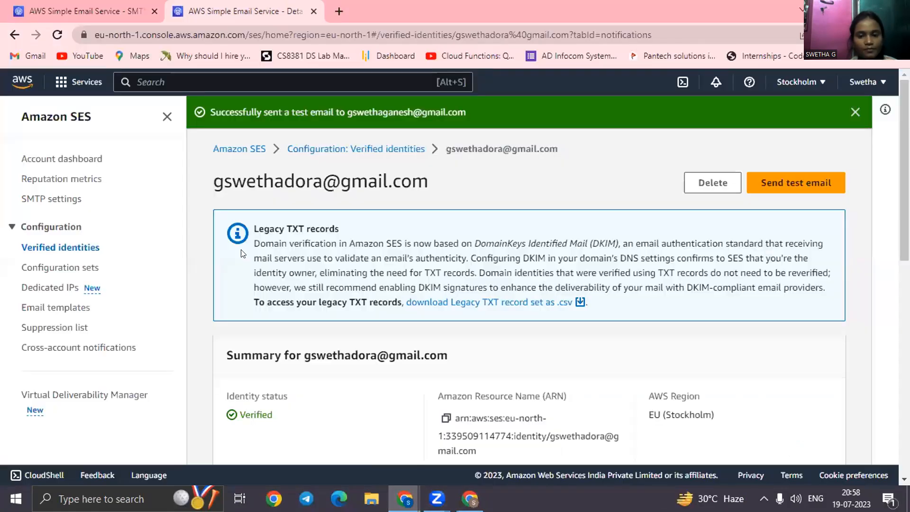